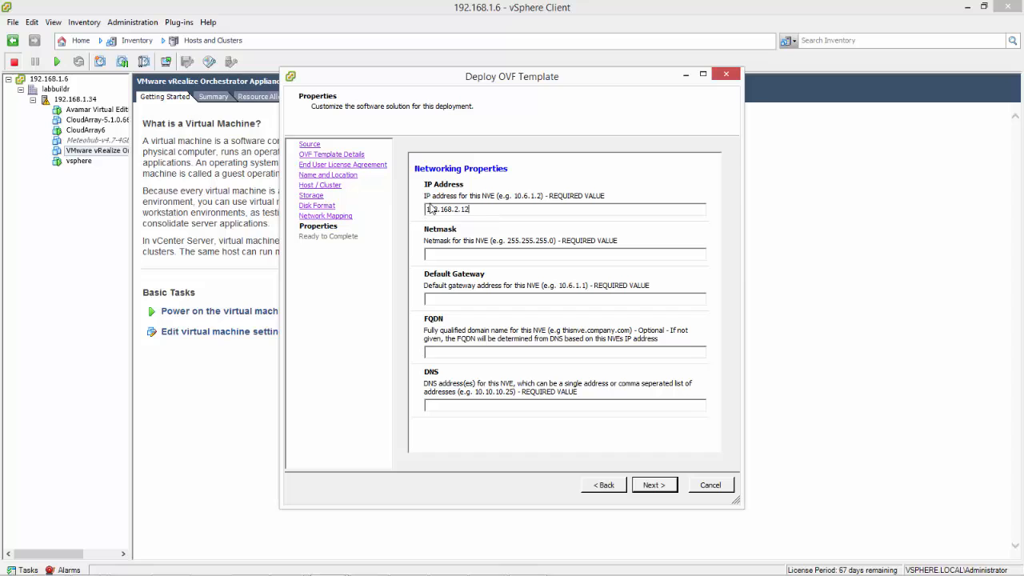
Fill in the netmask 255.255.255.x and the default gateway on the 192.168.2. network
left_click_drag(461, 209, 426, 209)
right_click(444, 210)
left_click(470, 250)
left_click(470, 254)
type("255.255.255.0")
key("Tab")
type("192.168.2.")
Set the FQDN to nvenode1.emcdeblog.local and the DNS server to 192.168.2.10
left_click(453, 356)
type("nvenode")
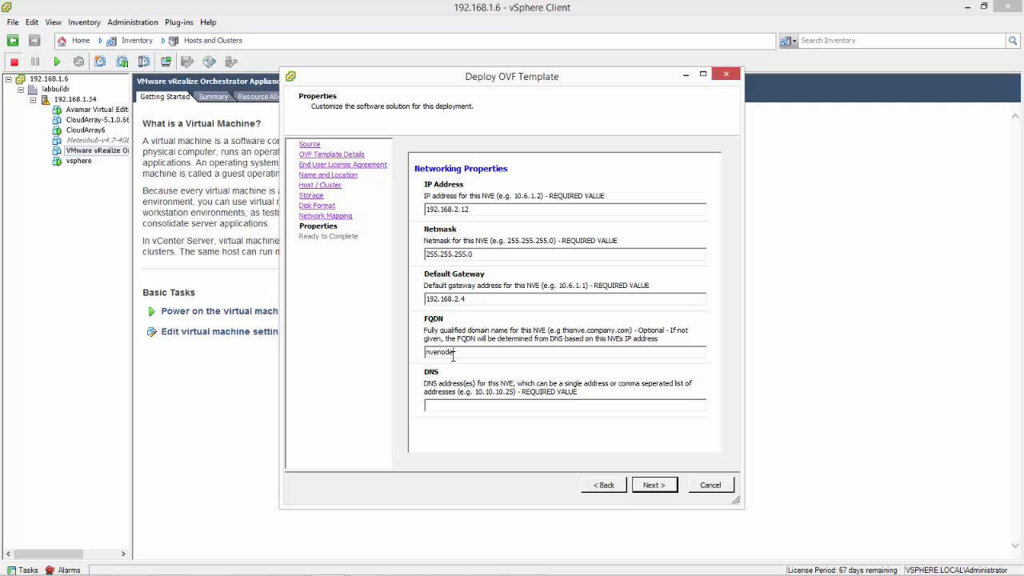
type("1.emcdeblog.local")
left_click(449, 405)
type("192.168.2.10")
Turn on power-on after deployment and start deploying NetWorker Virtual Edition
left_click(656, 485)
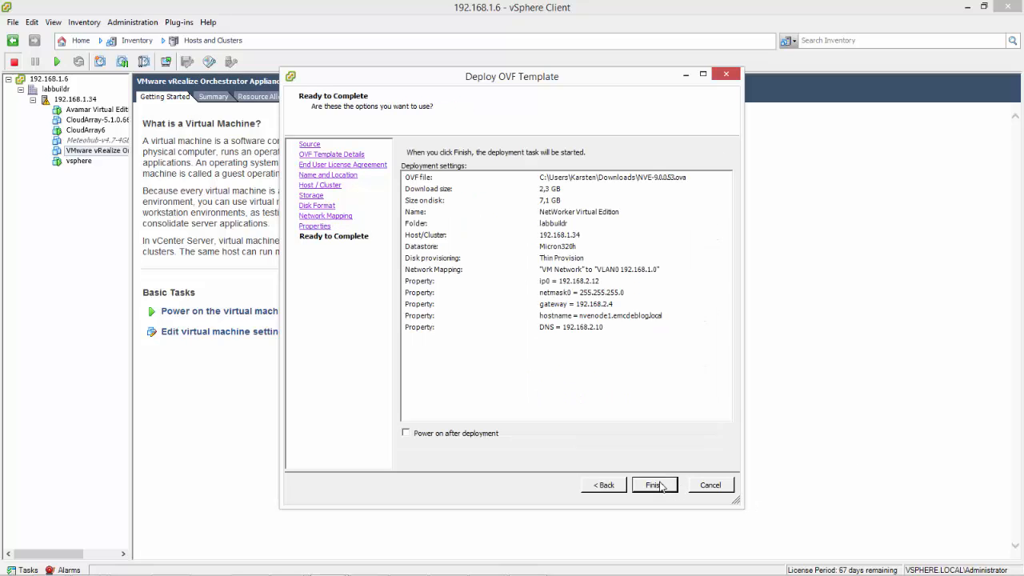
left_click(448, 433)
left_click(653, 484)
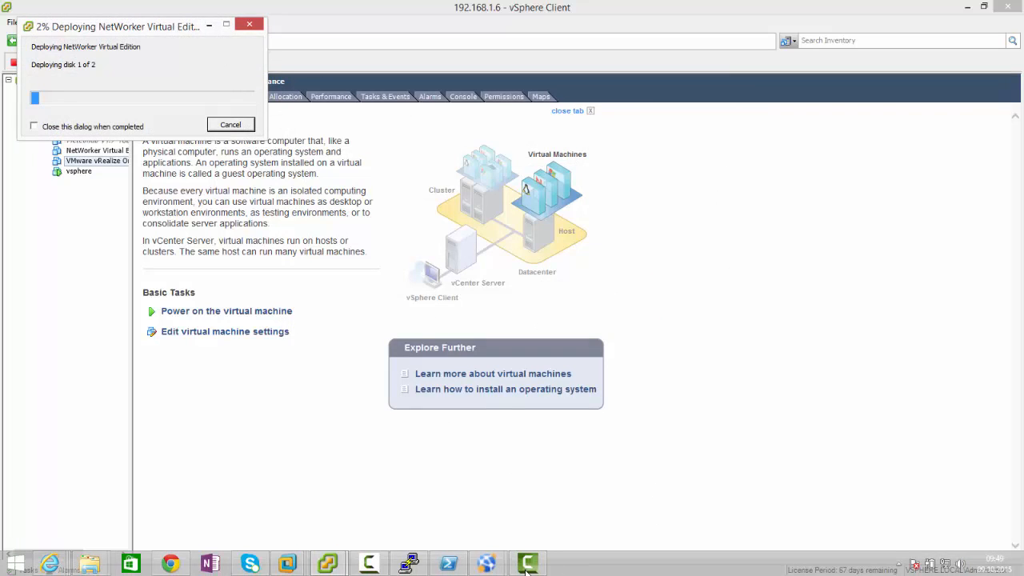
left_click(381, 570)
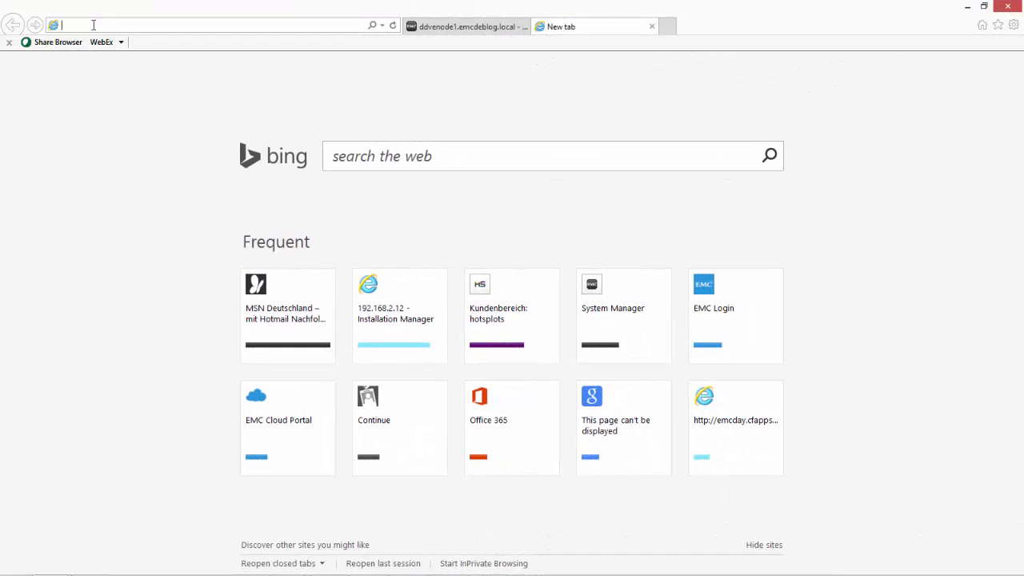
Load the Installation Manager at 192.168.2.12, bypass the certificate warning, and log in with the administrator credentials
right_click(93, 25)
left_click(144, 80)
key("Return")
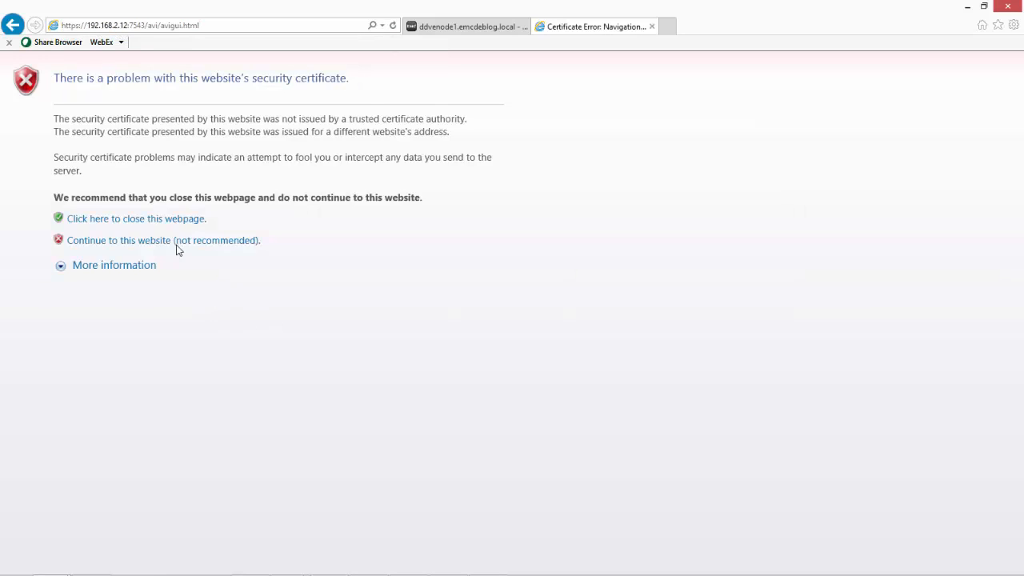
left_click(176, 242)
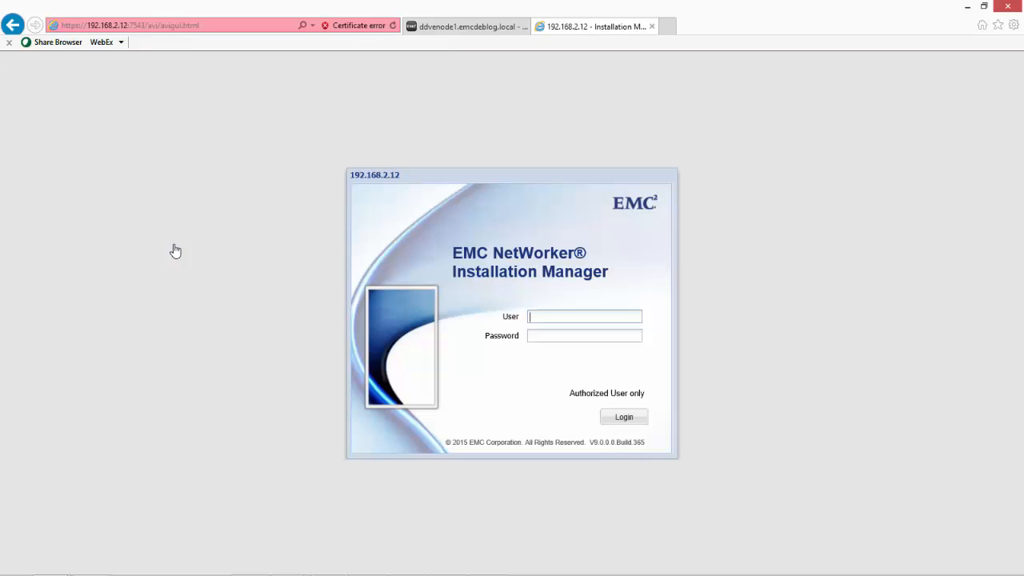
type("root")
key("Tab")
type("P@ssw0rd")
key("Return")
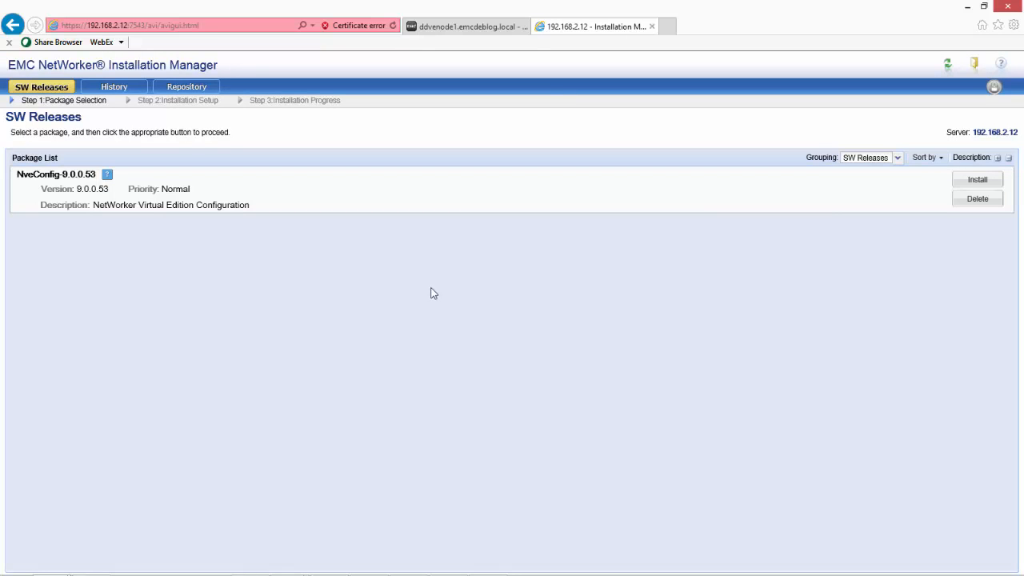
Install the NveConfig-9.0.0.53 package and proceed to Step 2: Installation Setup
left_click(984, 178)
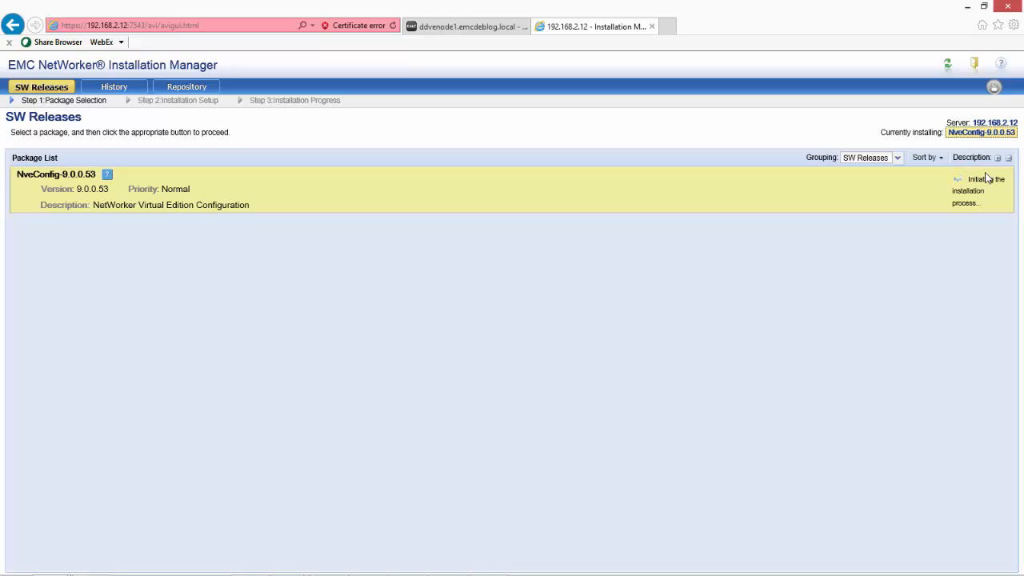
left_click(986, 179)
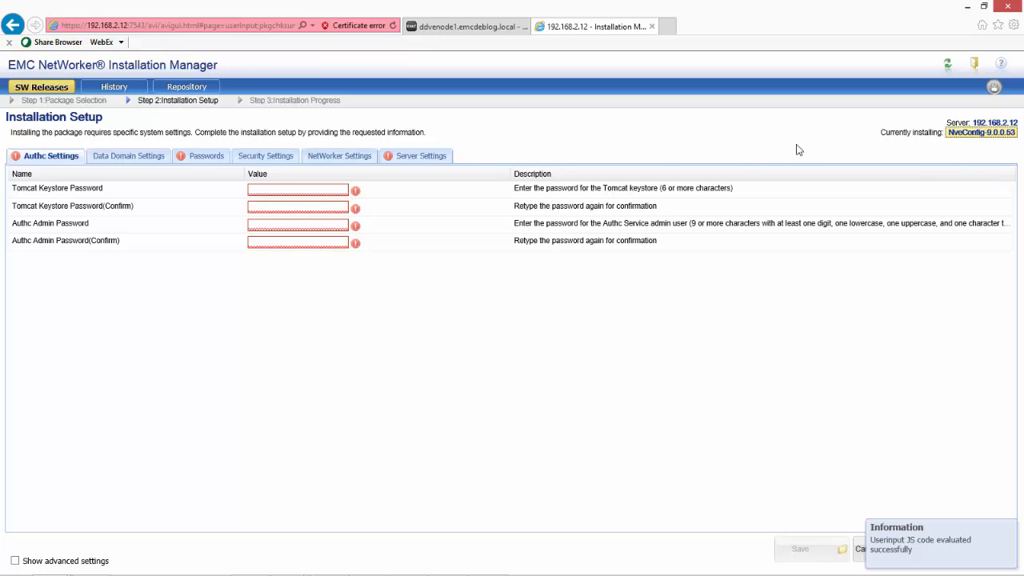
Enter the Tomcat keystore password and the confirmed Authc admin password
left_click(275, 189)
type("••")
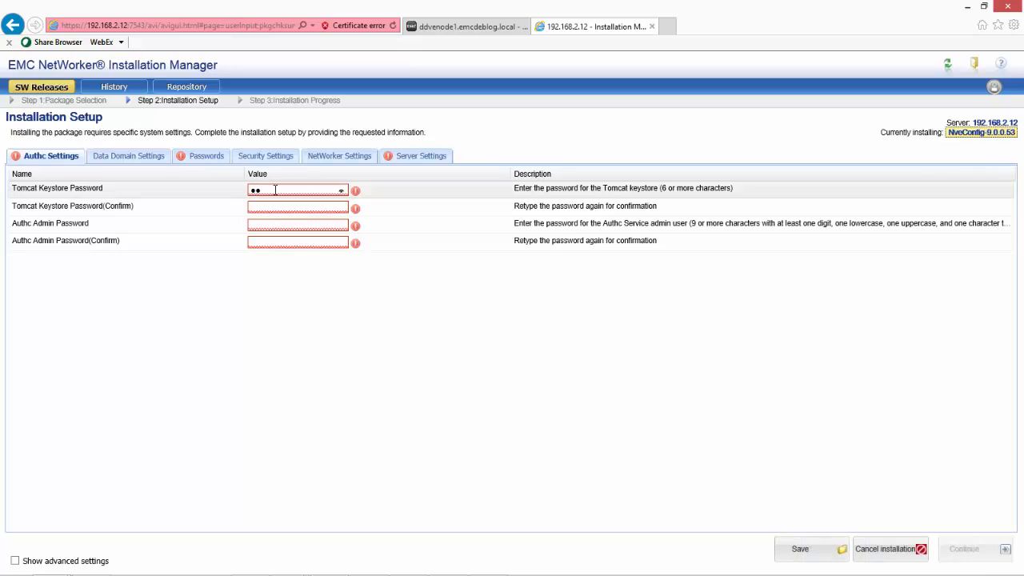
type("•••••••••")
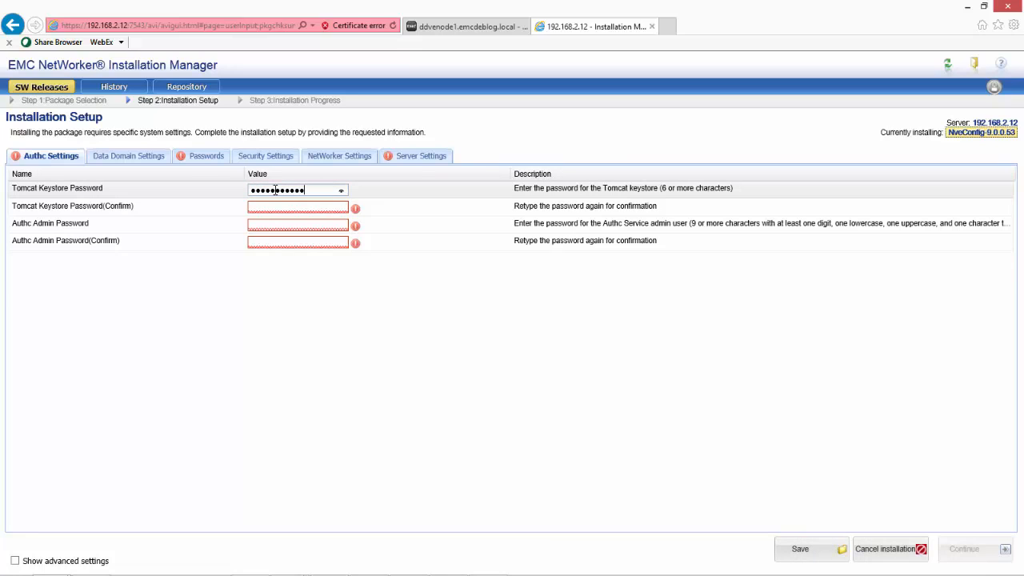
type("•••••••••••")
key("Tab")
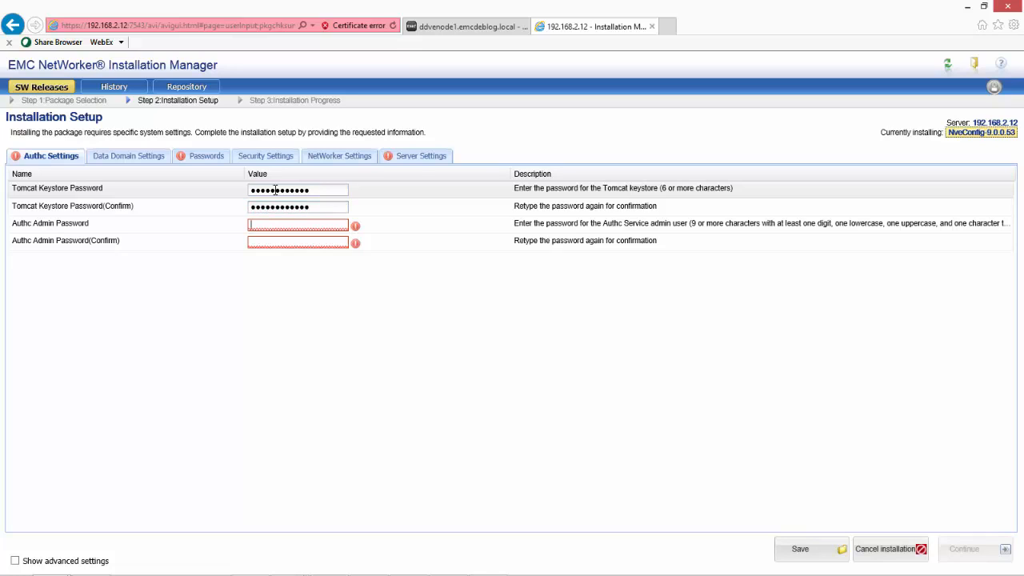
type("••••••••••••")
key("Tab")
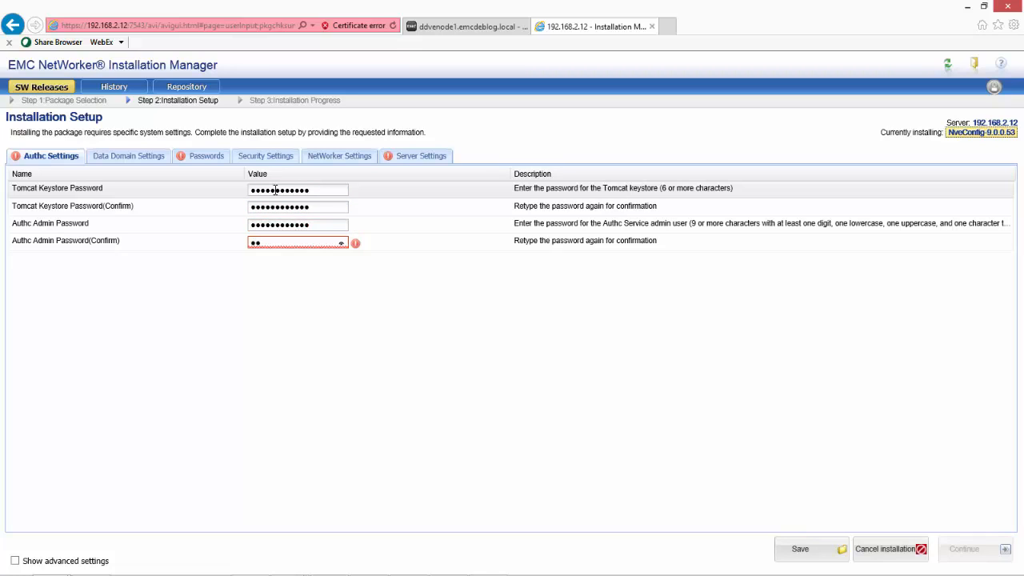
type("•••••••••••")
Save the Authc settings and enable Add Data Domain Configuration
left_click(811, 559)
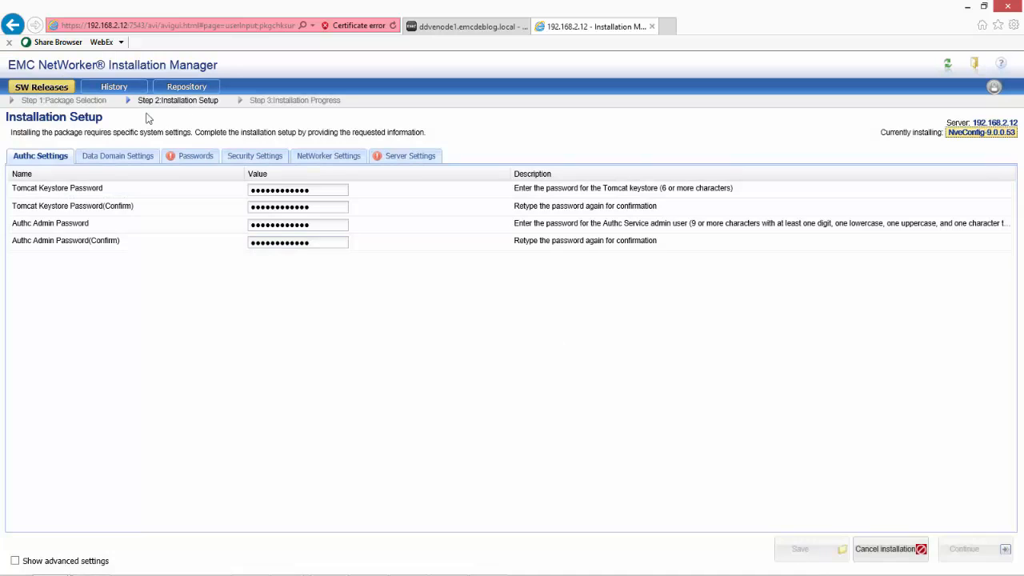
left_click(117, 160)
left_click(252, 192)
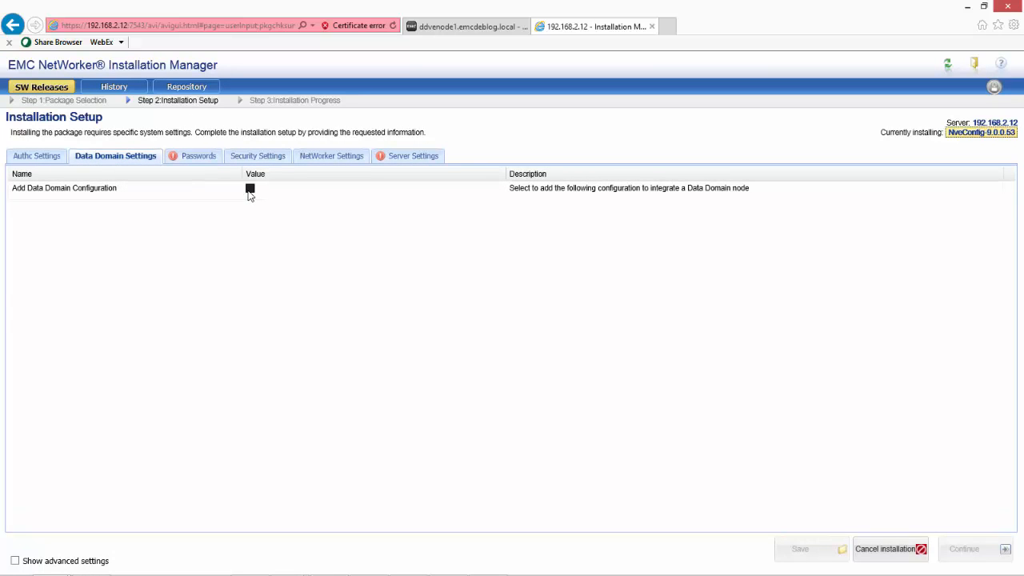
Point to Data Domain ddvenode1.emcdeblog.local with admin credentials and storage unit folder nvenode1
left_click(265, 207)
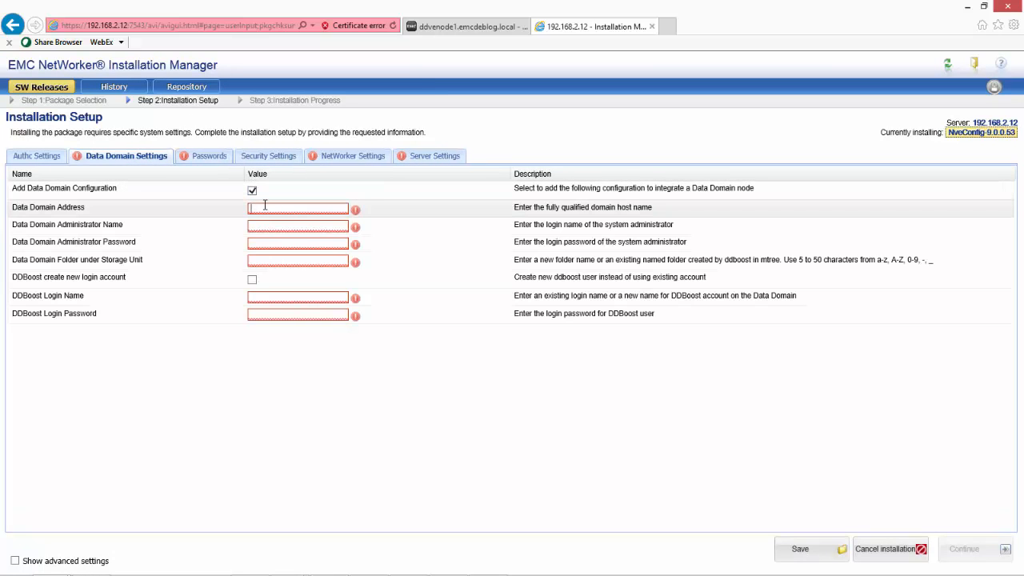
type("ddven")
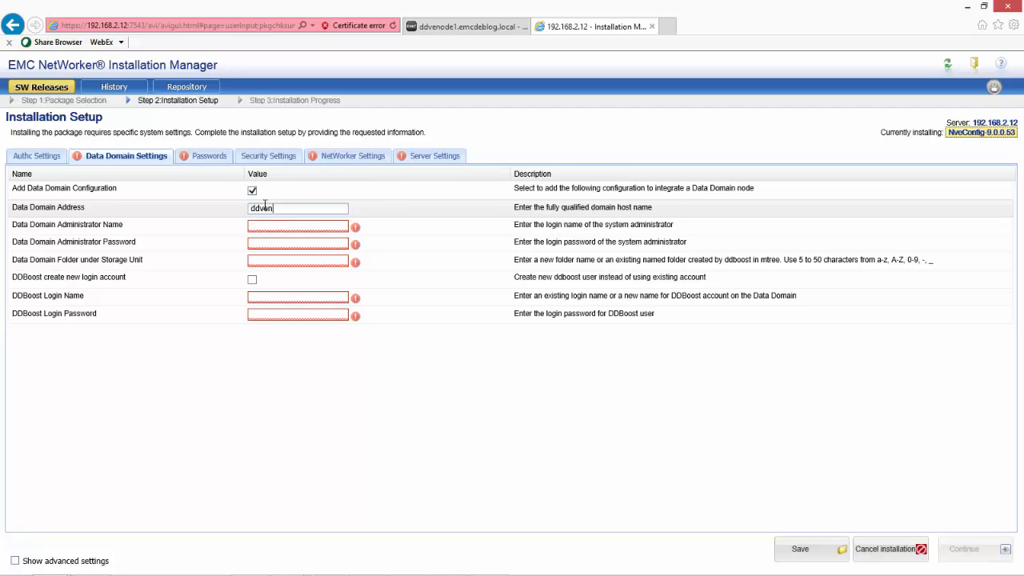
type("ode1.em")
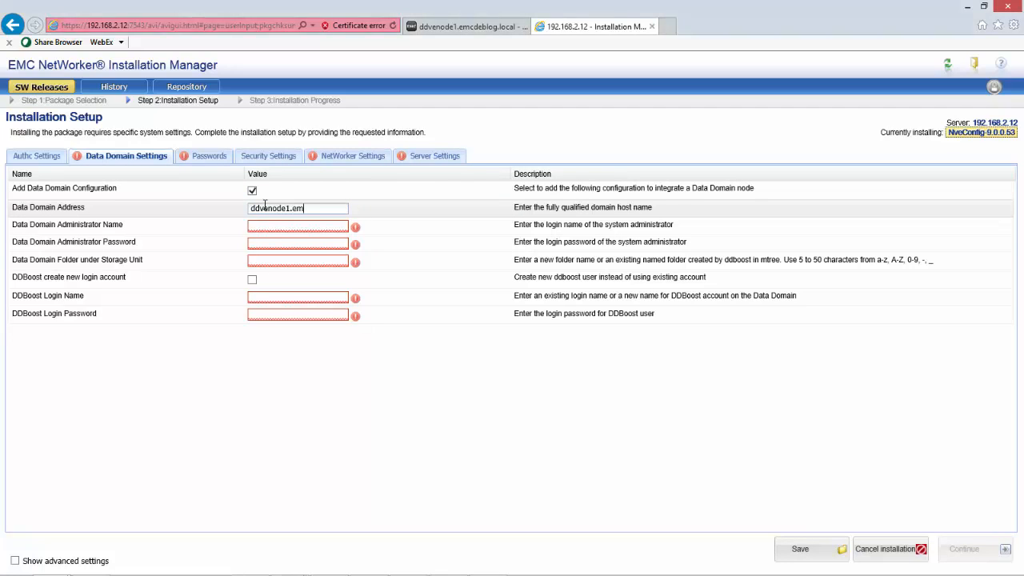
type("cdeblog")
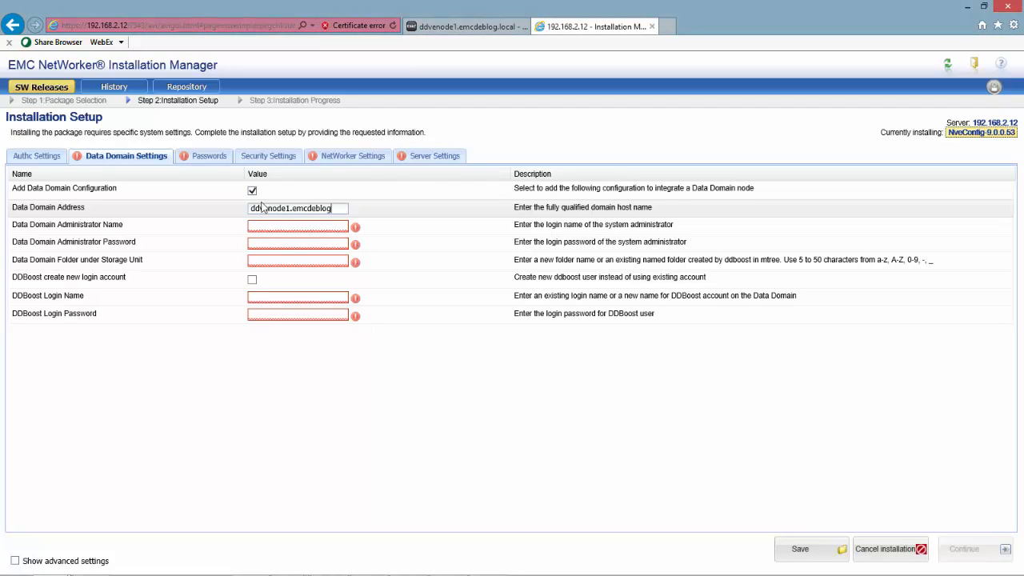
type(".local")
left_click(282, 226)
type("sy")
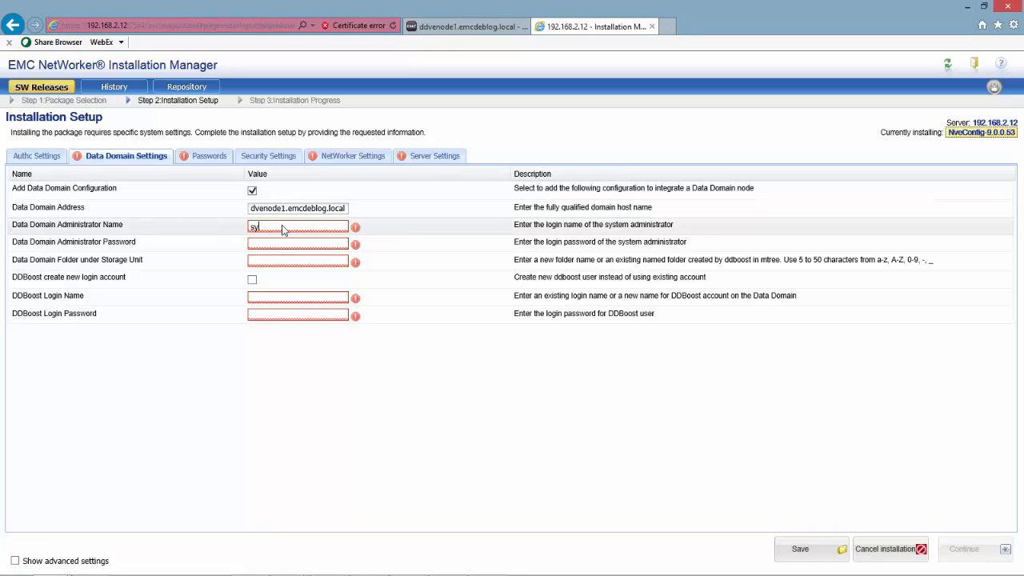
type("sadmin")
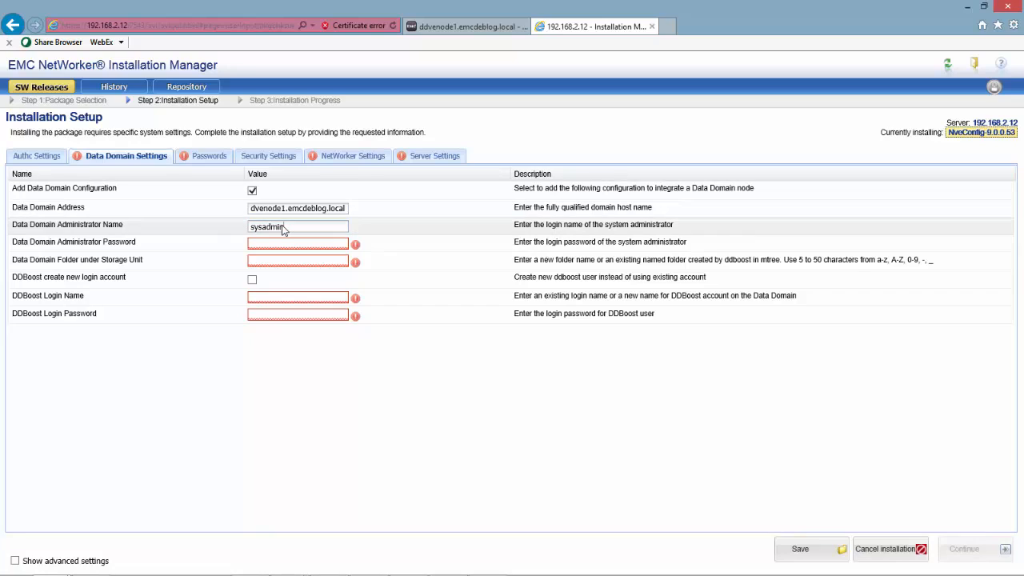
type("••••••")
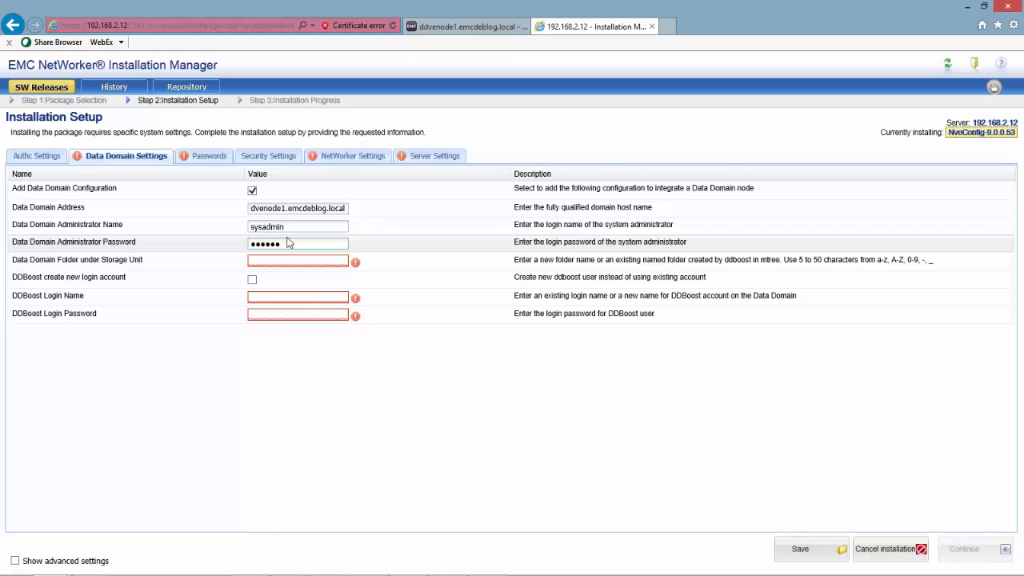
key("Tab")
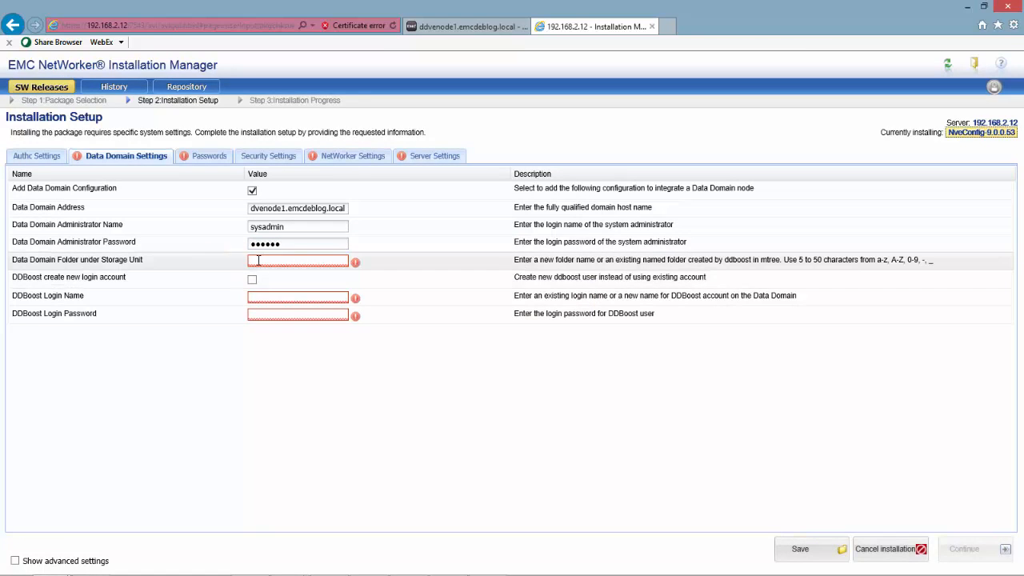
type("mvenode1")
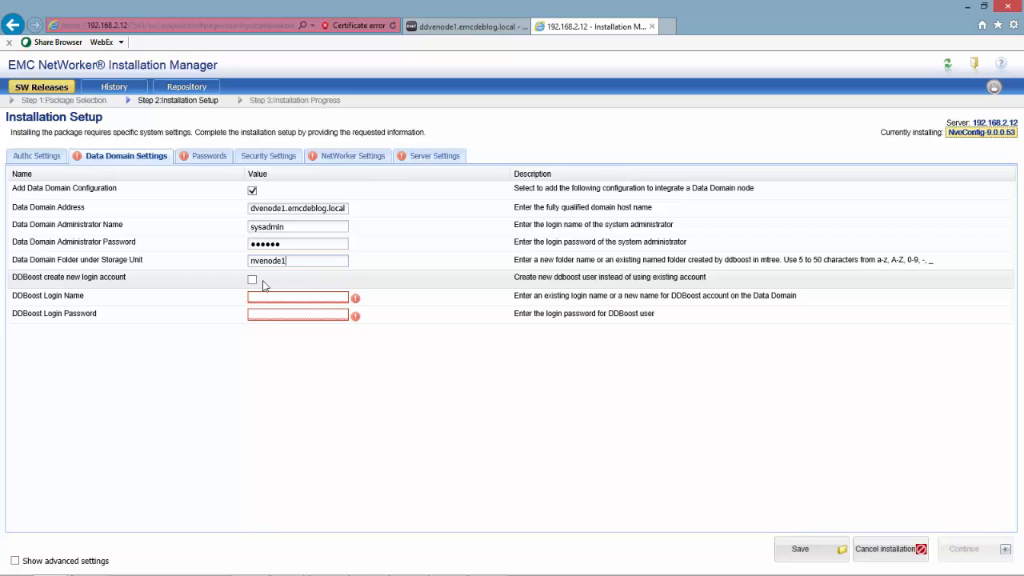
left_click(263, 280)
Create DDBoost login nveboost with a confirmed password and save the Data Domain settings
left_click(252, 280)
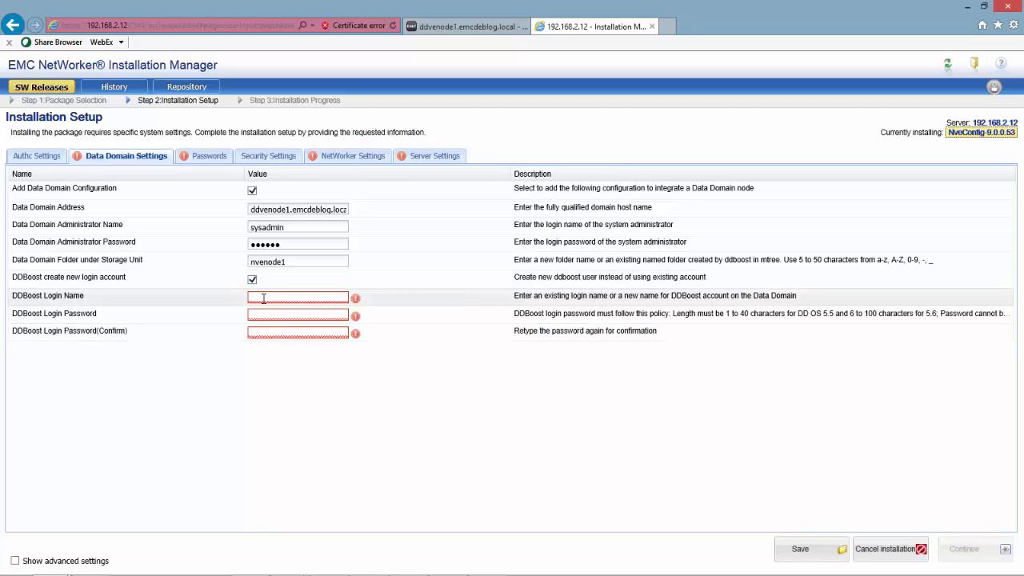
left_click(263, 298)
type("nve")
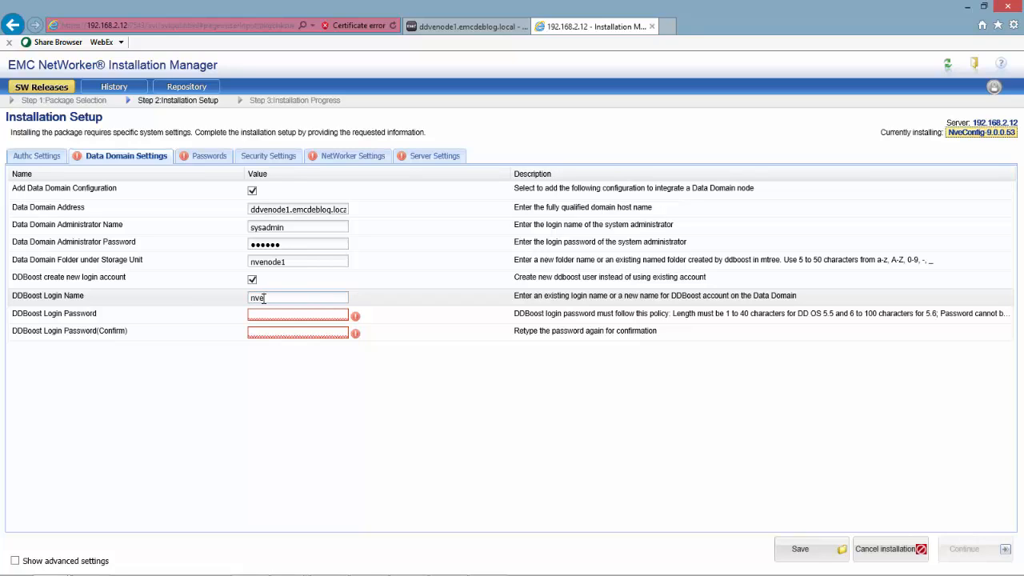
type("boost")
left_click(281, 312)
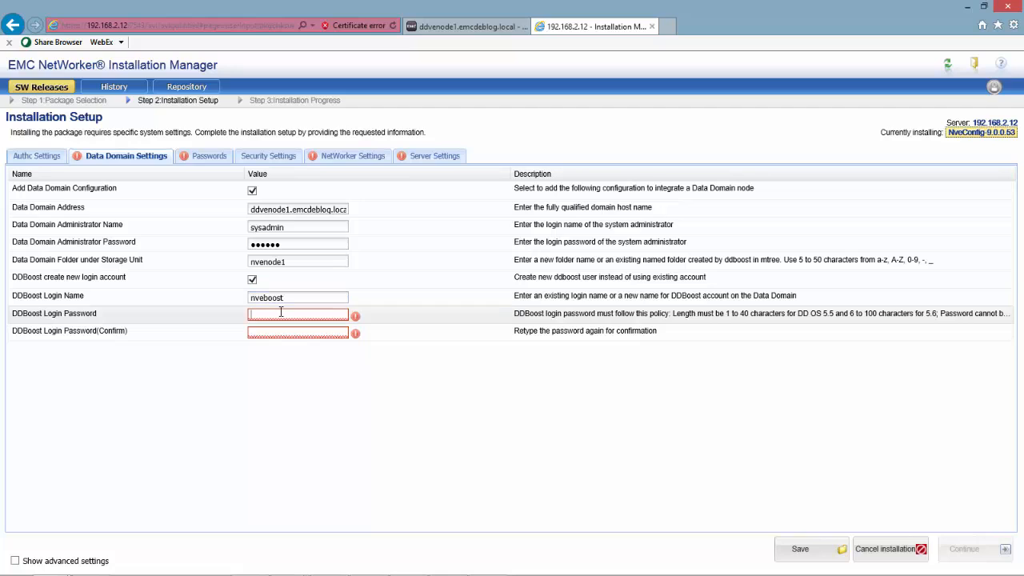
type("•••••••••")
key("Tab")
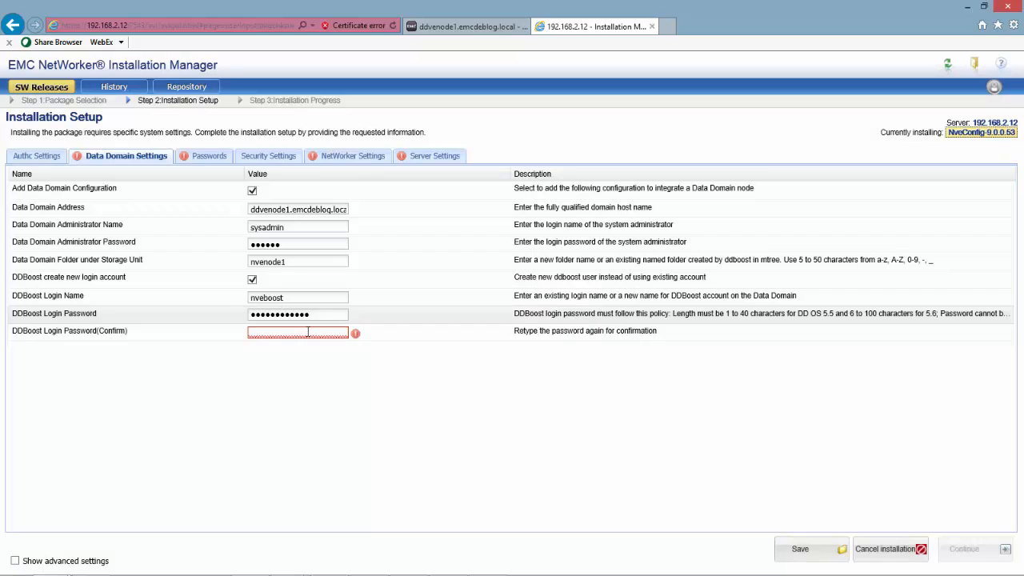
left_click(308, 332)
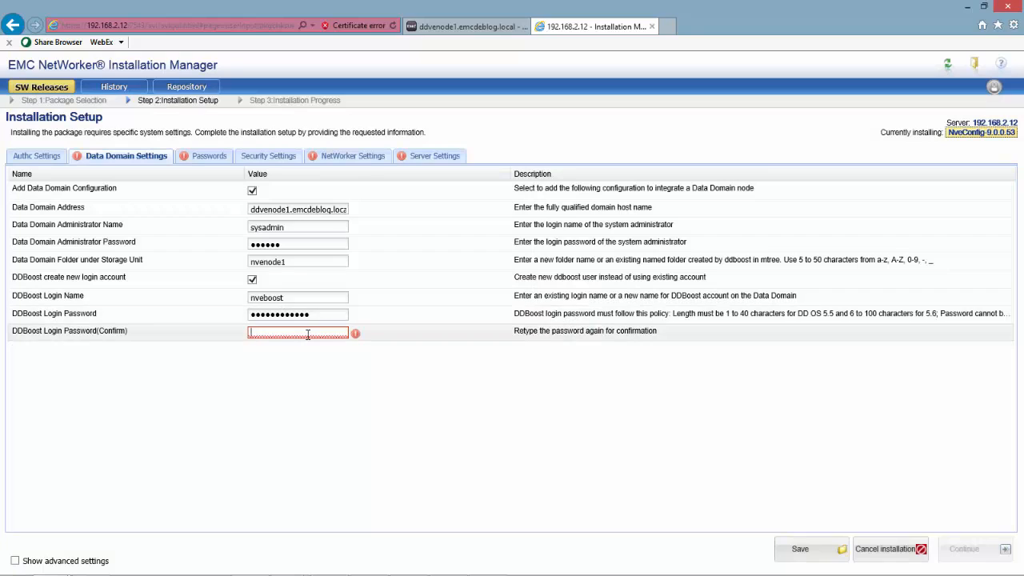
type("*************")
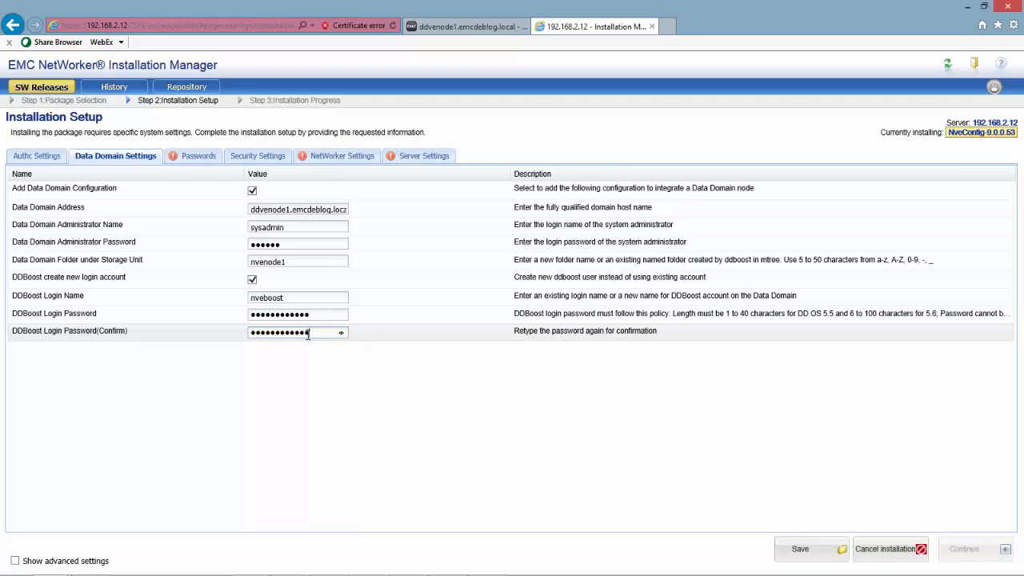
left_click(823, 548)
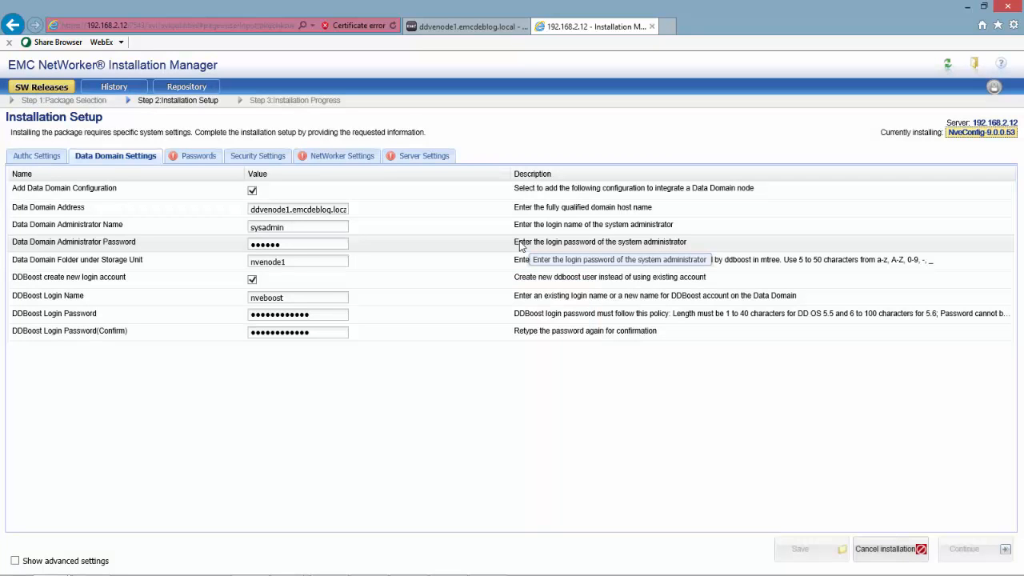
left_click(206, 156)
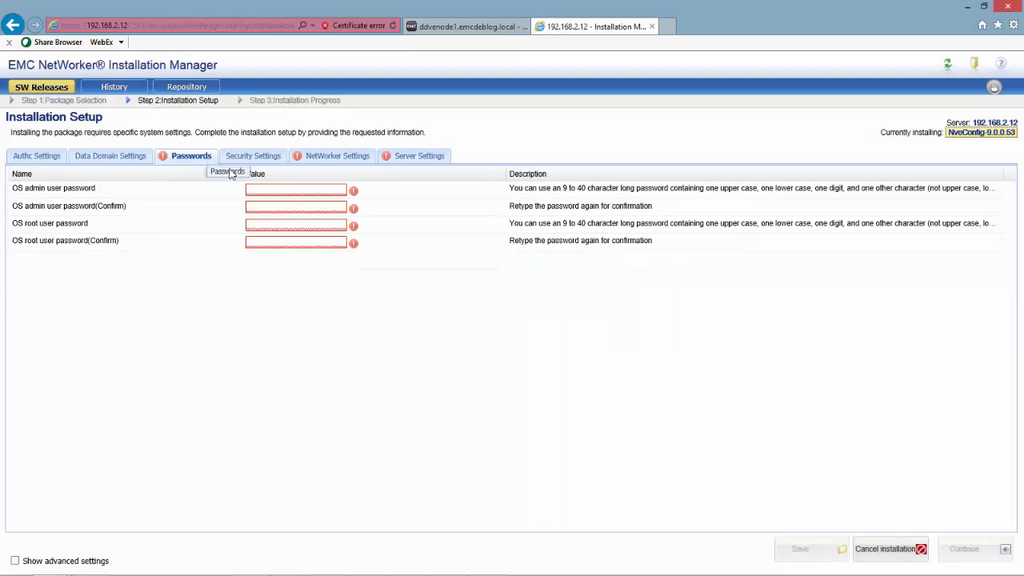
Enter and confirm the OS admin and root passwords, then save them
left_click(273, 188)
type("•••••••••••")
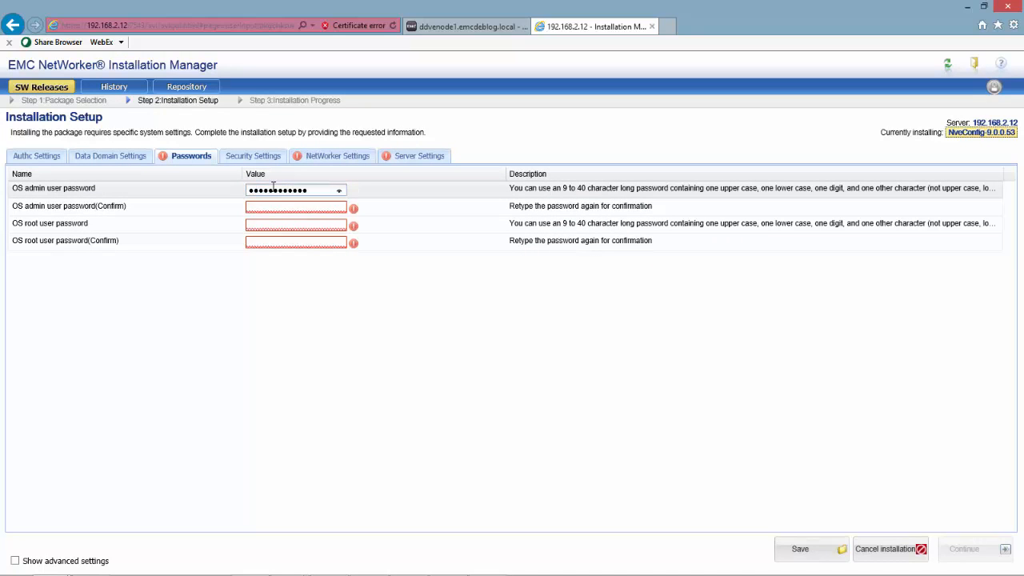
type("•••••••••••")
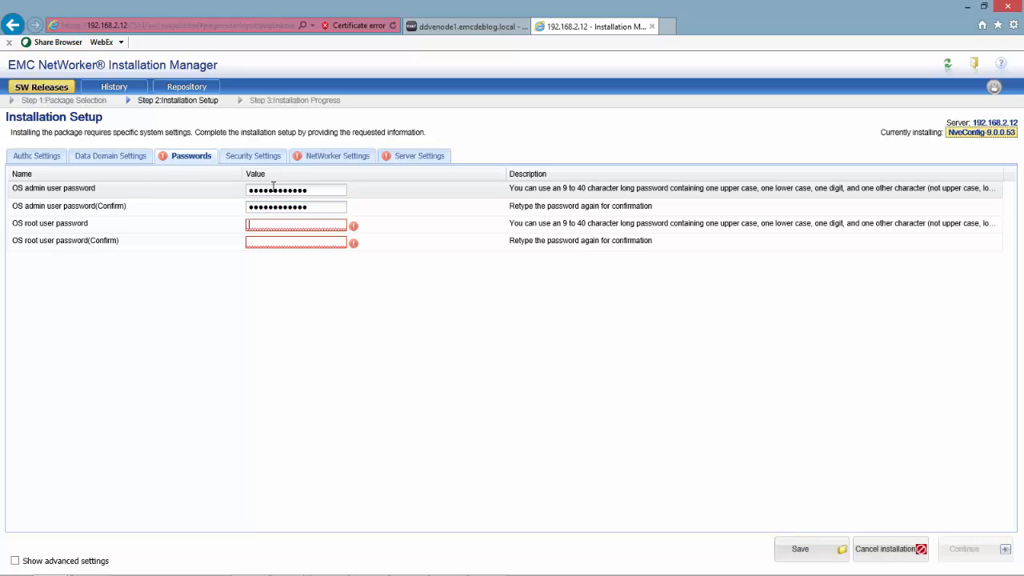
type("•••••••••")
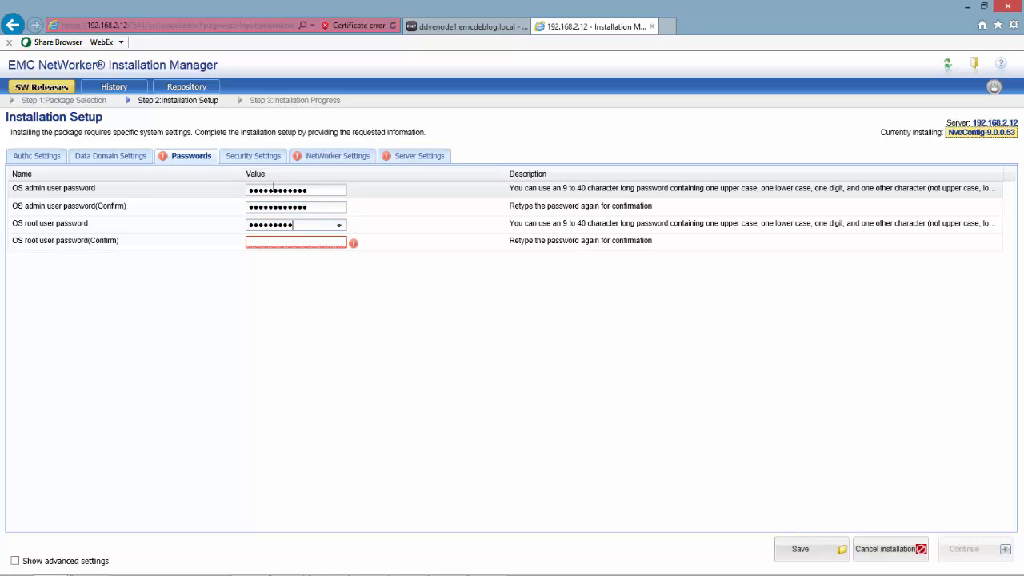
type("•••")
key("Tab")
type("••••••••••")
left_click(804, 550)
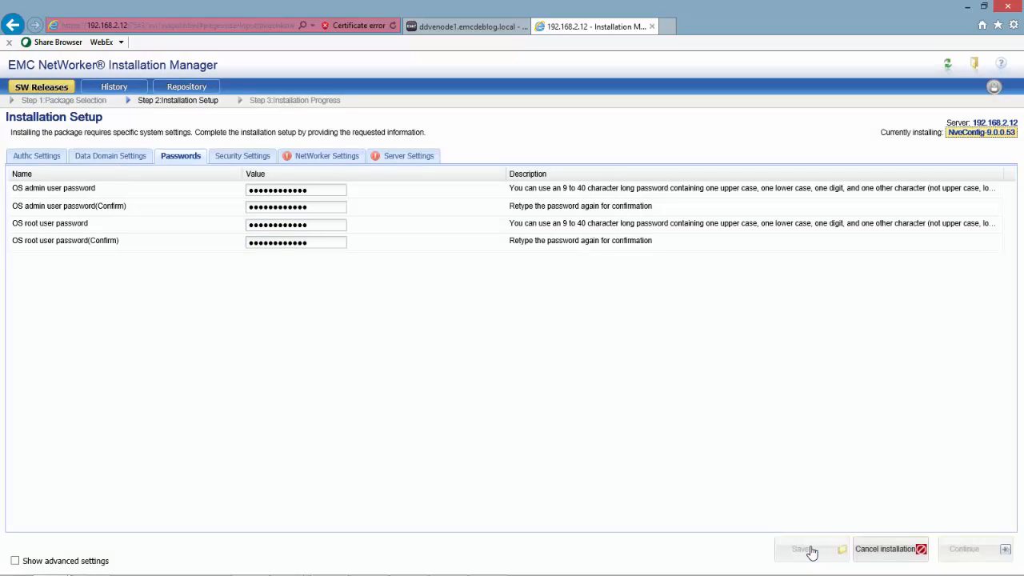
left_click(254, 160)
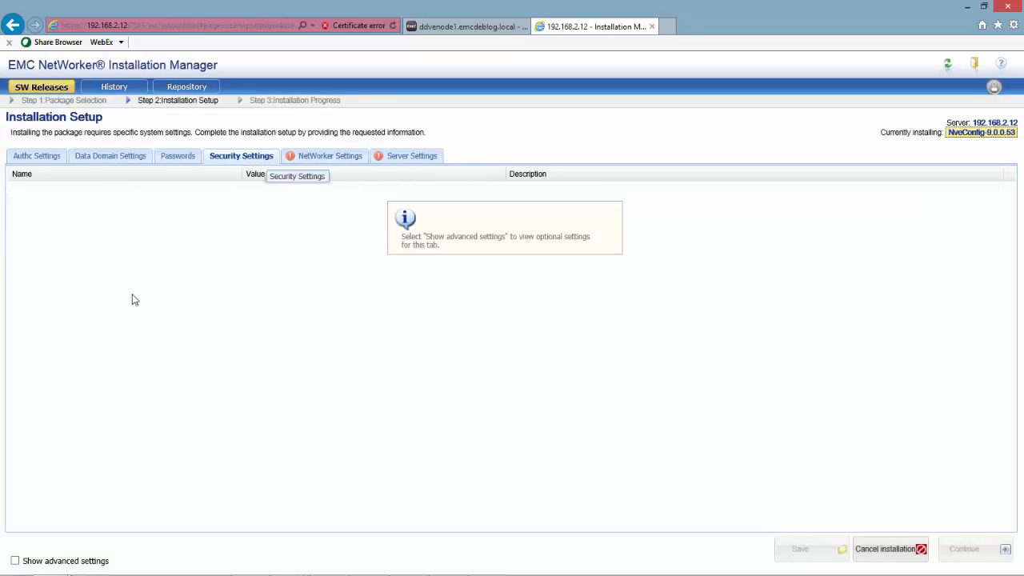
Set the SNMP Community String to networker in NetWorker Settings and save
left_click(14, 561)
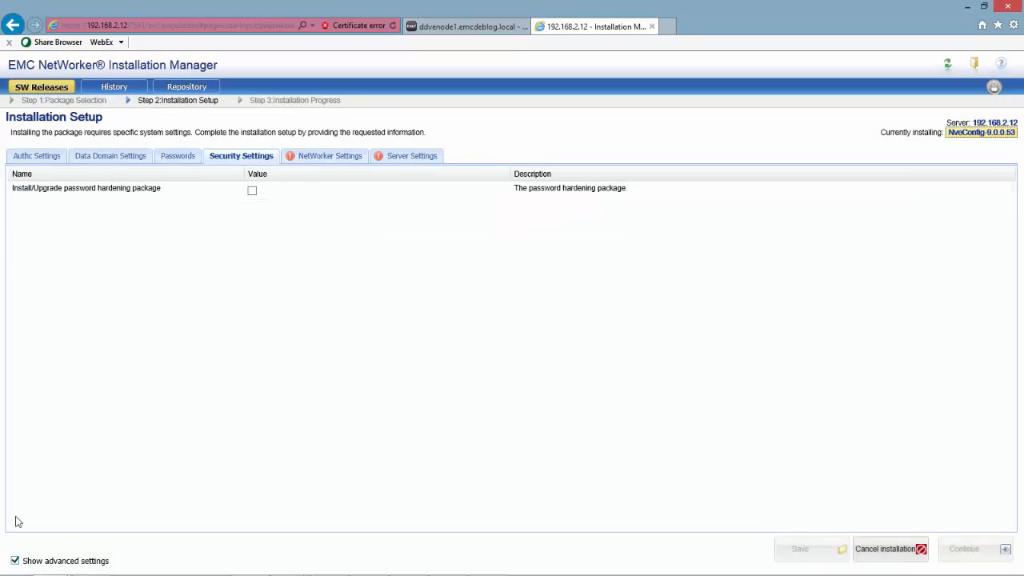
left_click(15, 560)
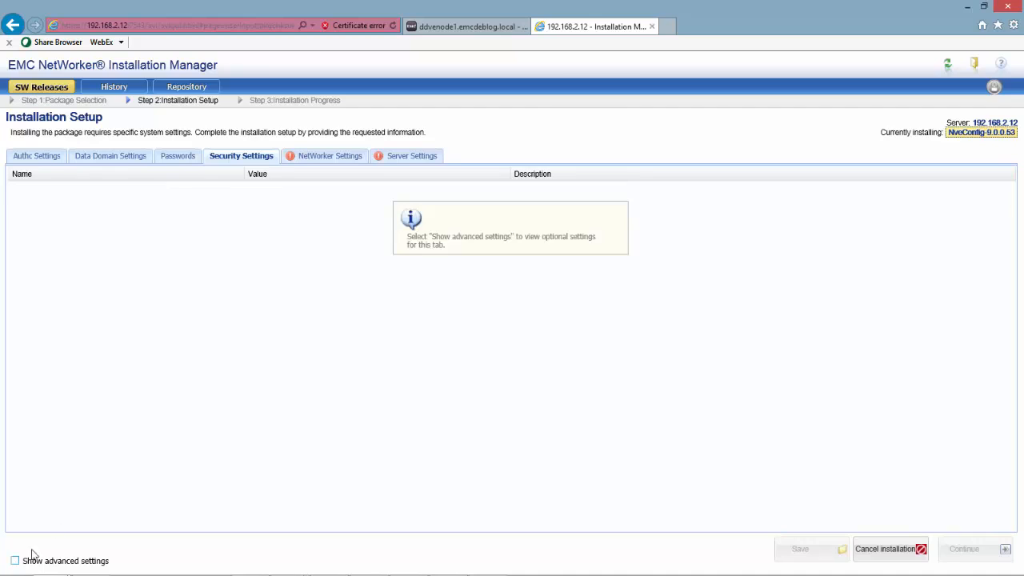
left_click(312, 158)
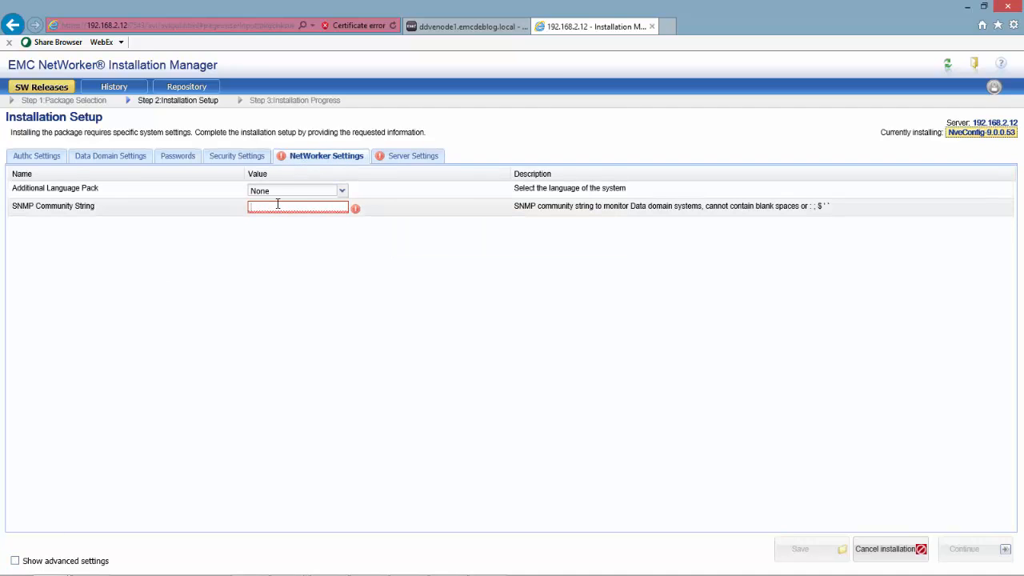
type("orker")
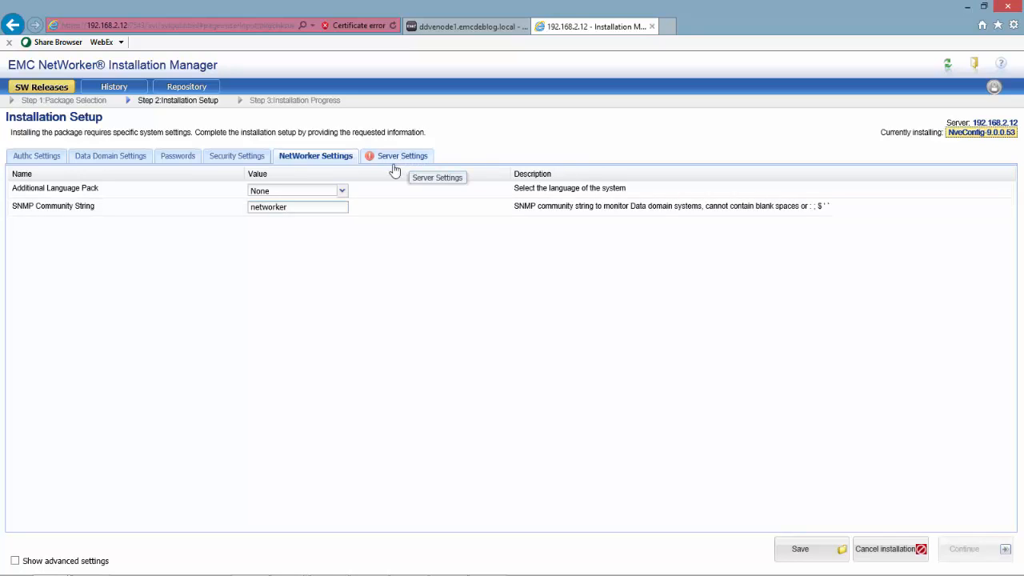
left_click(790, 550)
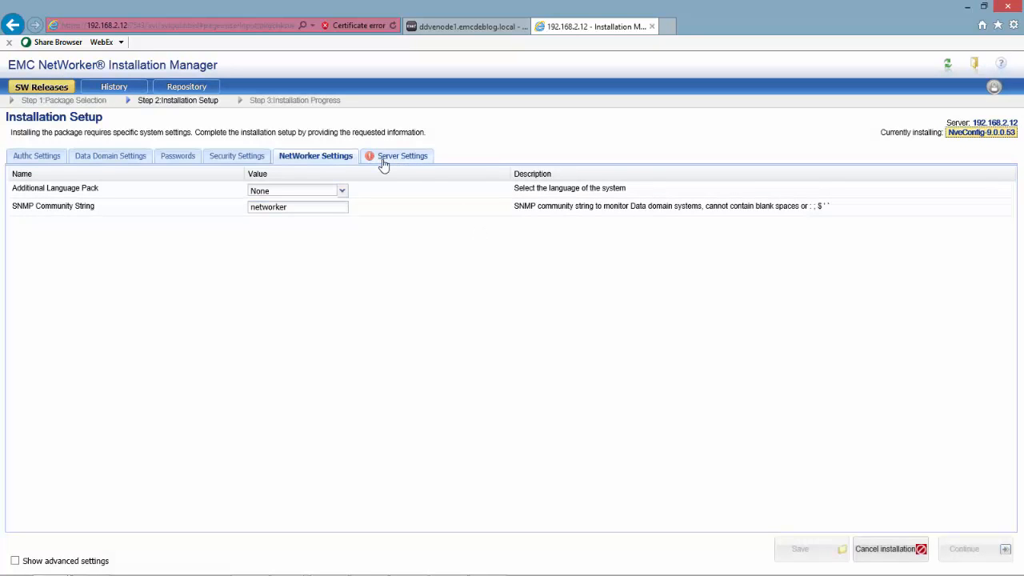
Choose Europe/Berlin as the system time zone in Server Settings and save
left_click(383, 162)
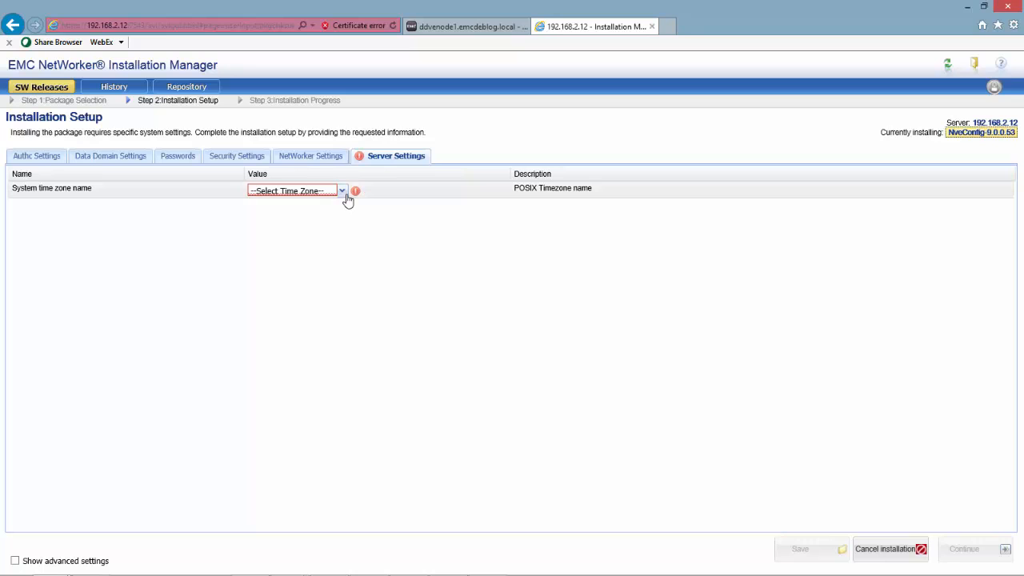
left_click(344, 193)
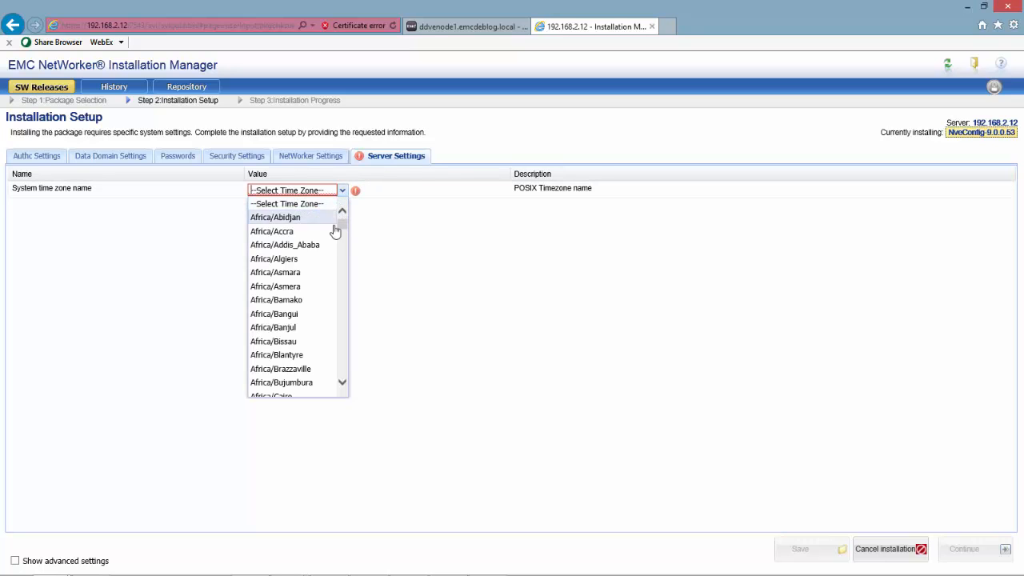
left_click_drag(341, 225, 334, 340)
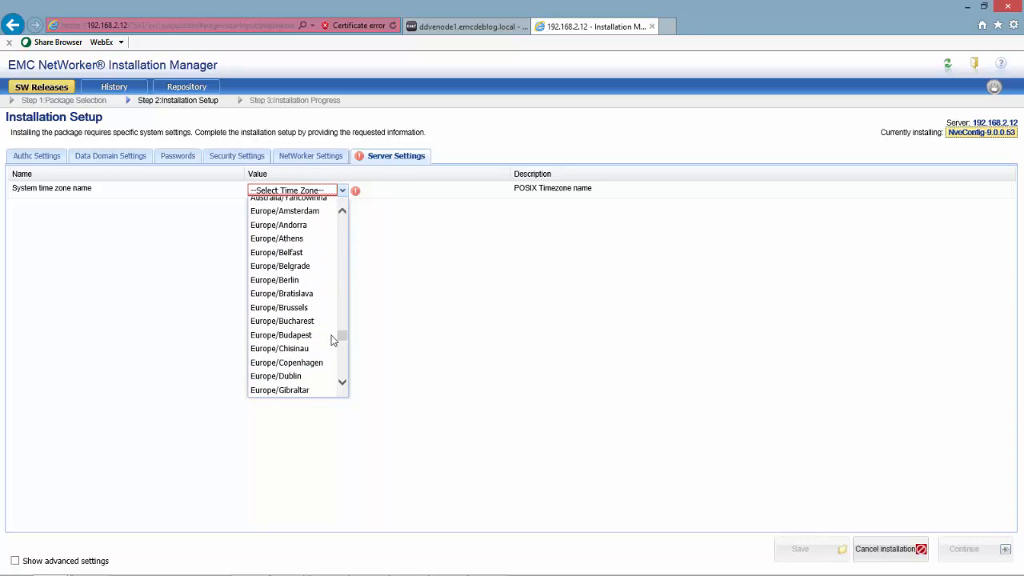
left_click(274, 280)
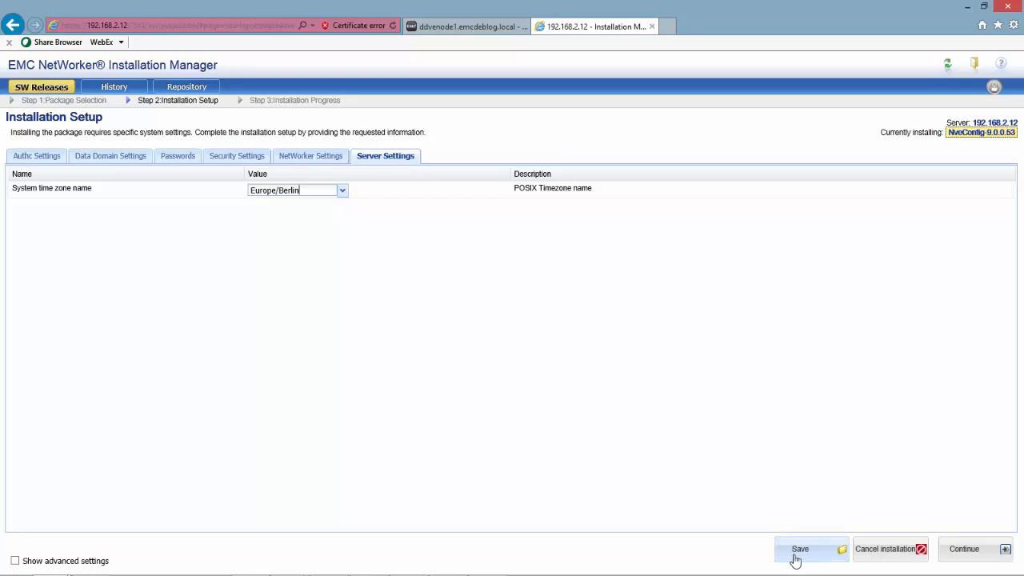
left_click(794, 561)
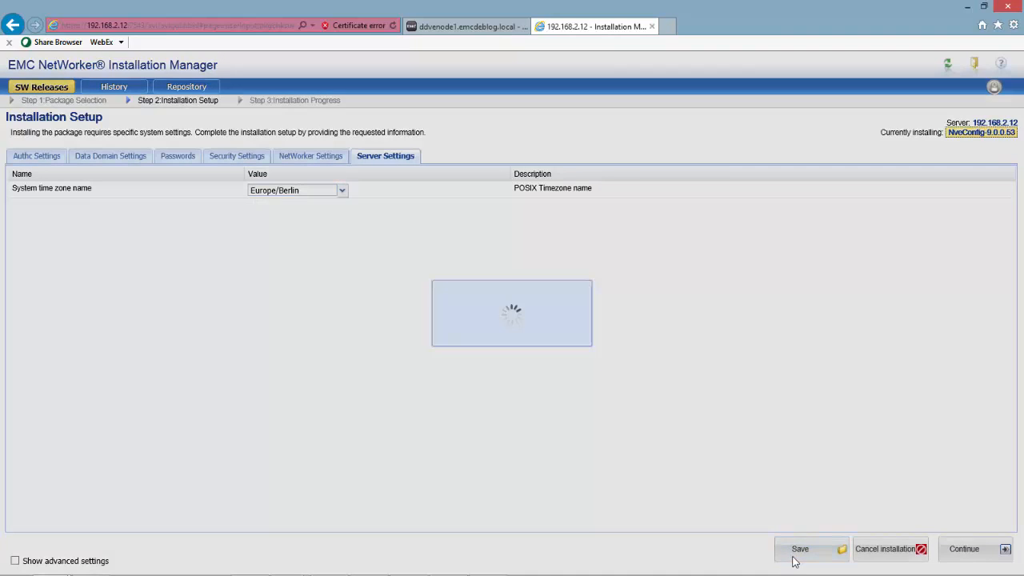
Begin the NveConfig installation, then switch to the Data Domain System Manager tab
left_click(964, 549)
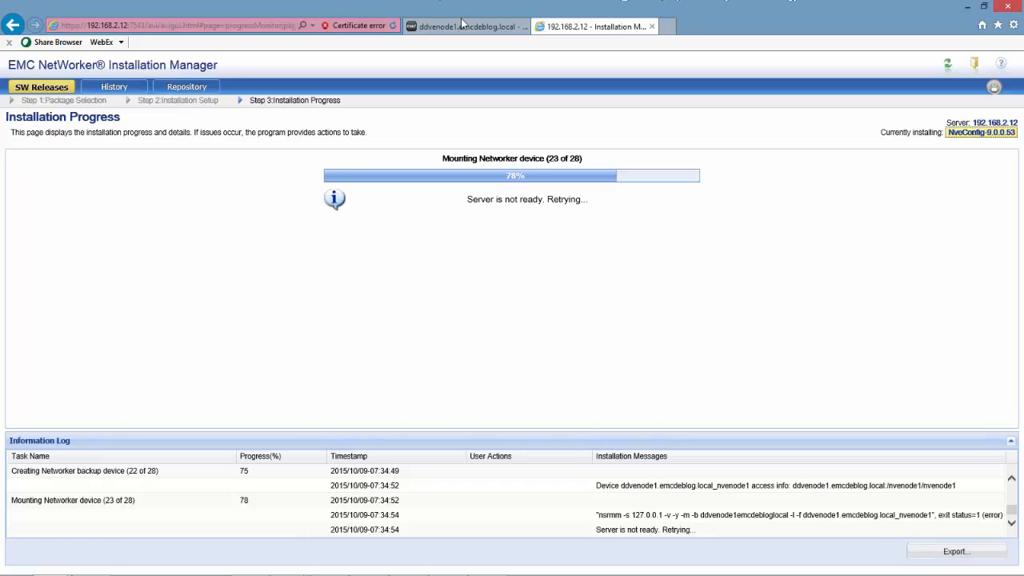
left_click(461, 28)
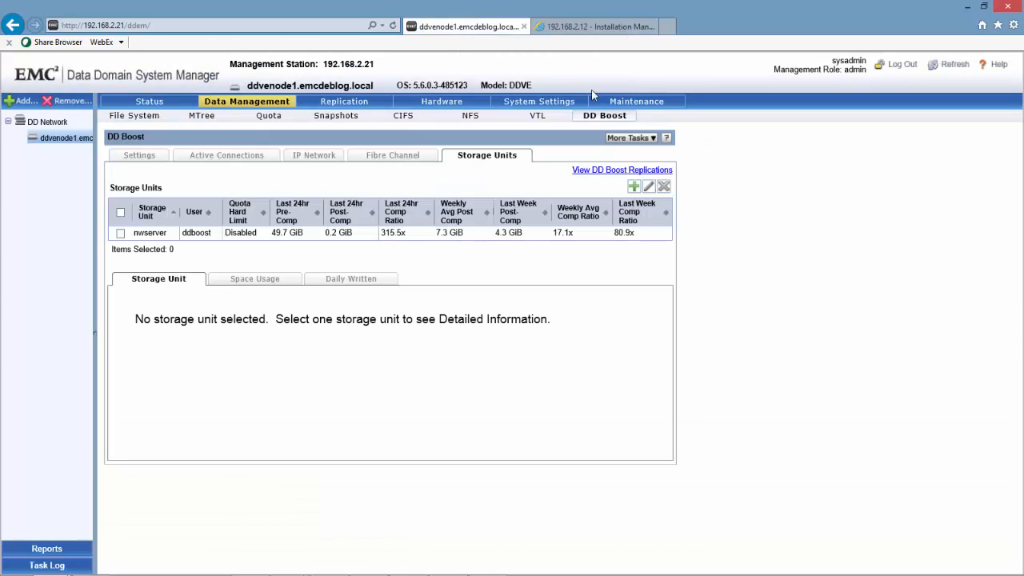
Refresh the console, select ddvenode1, and view its file system usage (43.17 of 404.78 GiB)
left_click(393, 26)
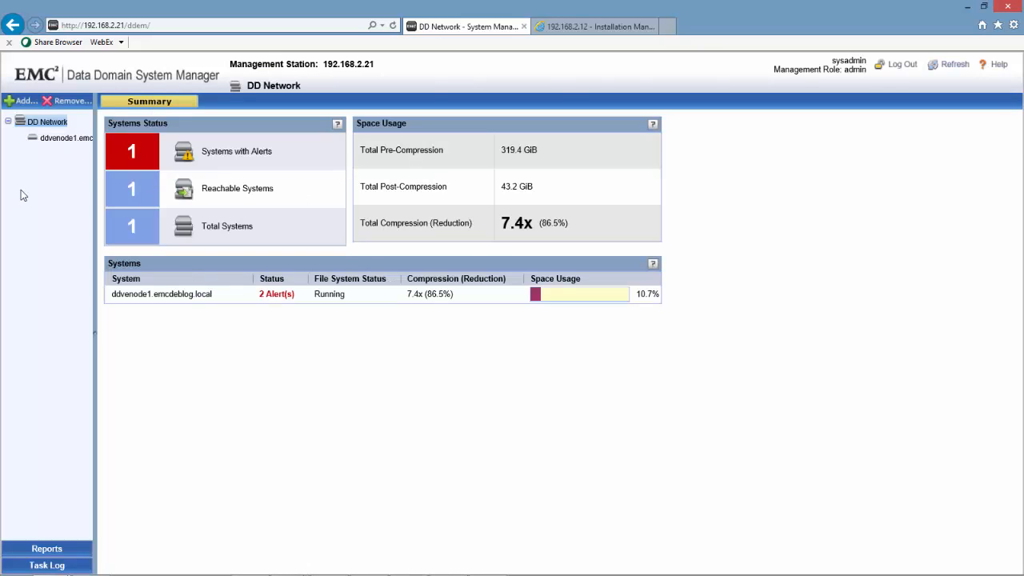
left_click(69, 142)
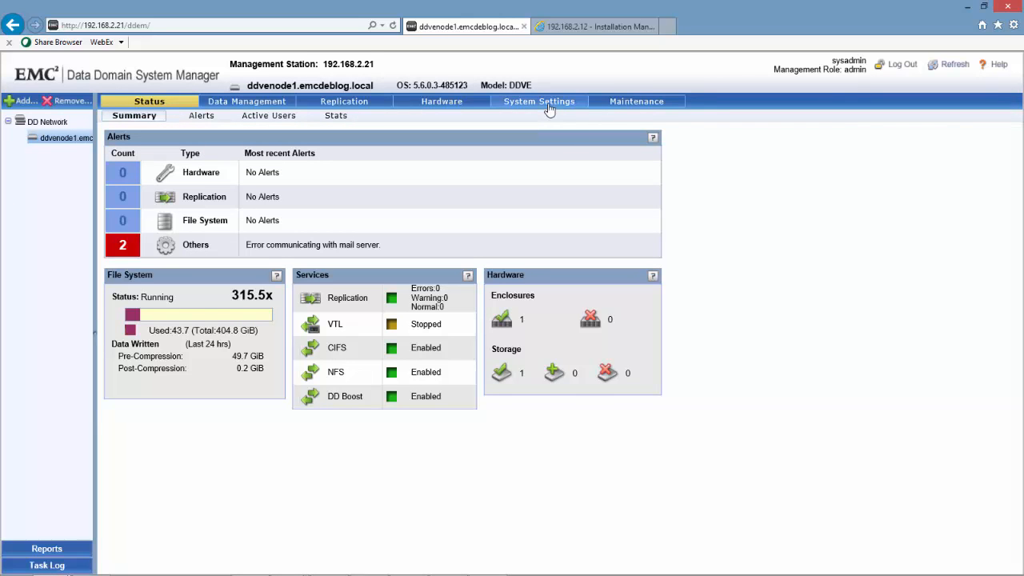
left_click(246, 102)
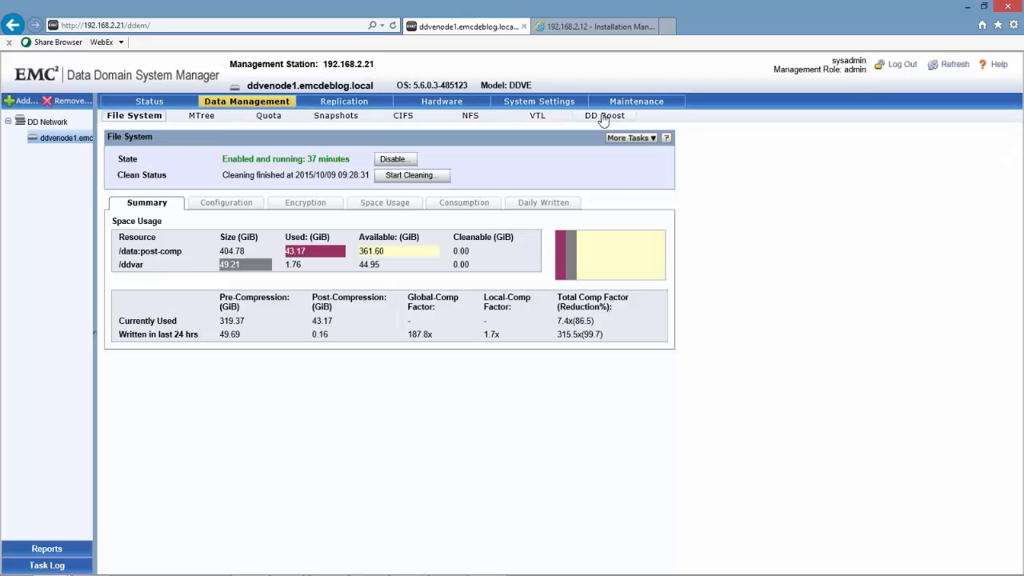
left_click(603, 116)
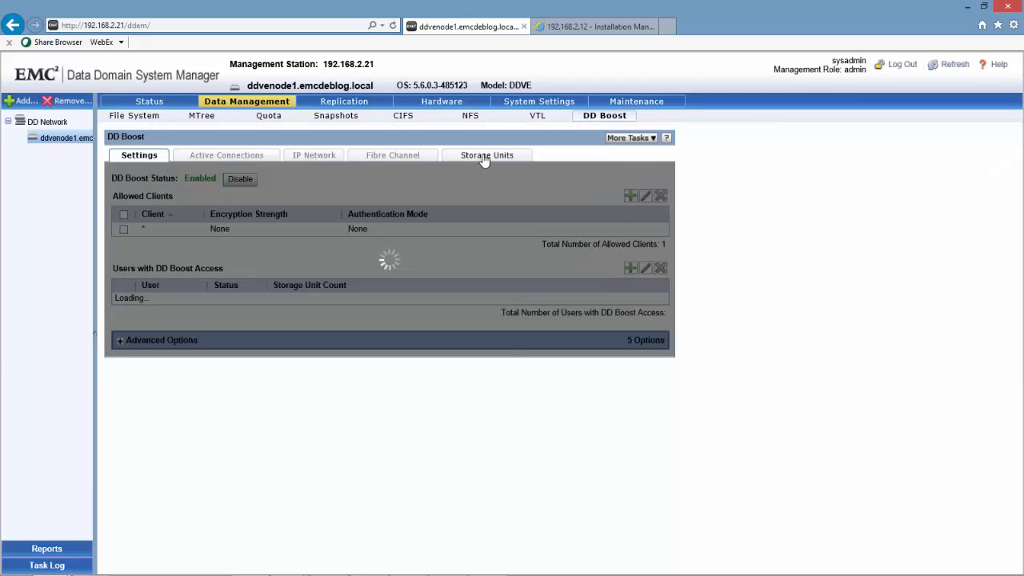
left_click(484, 158)
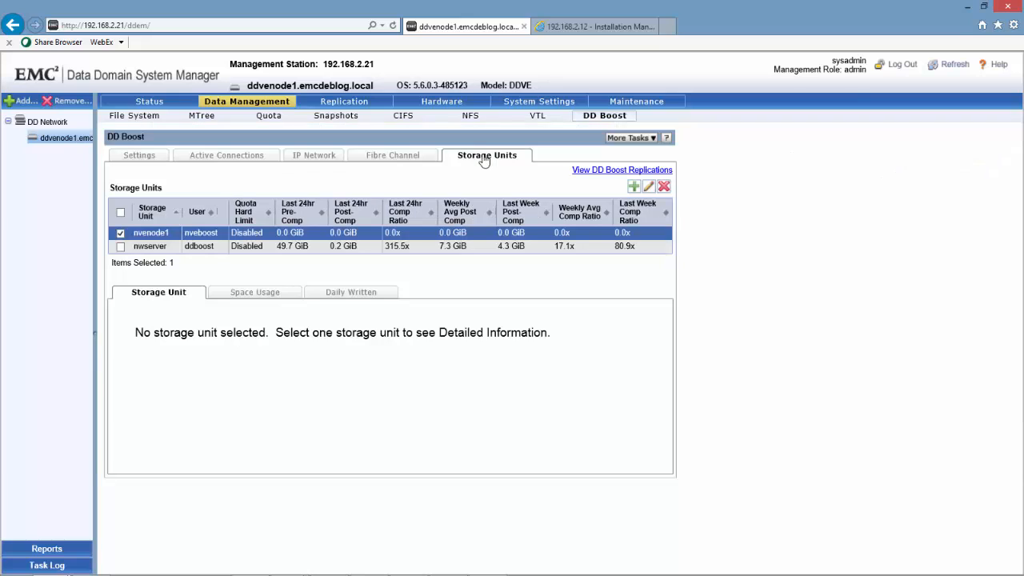
left_click(143, 234)
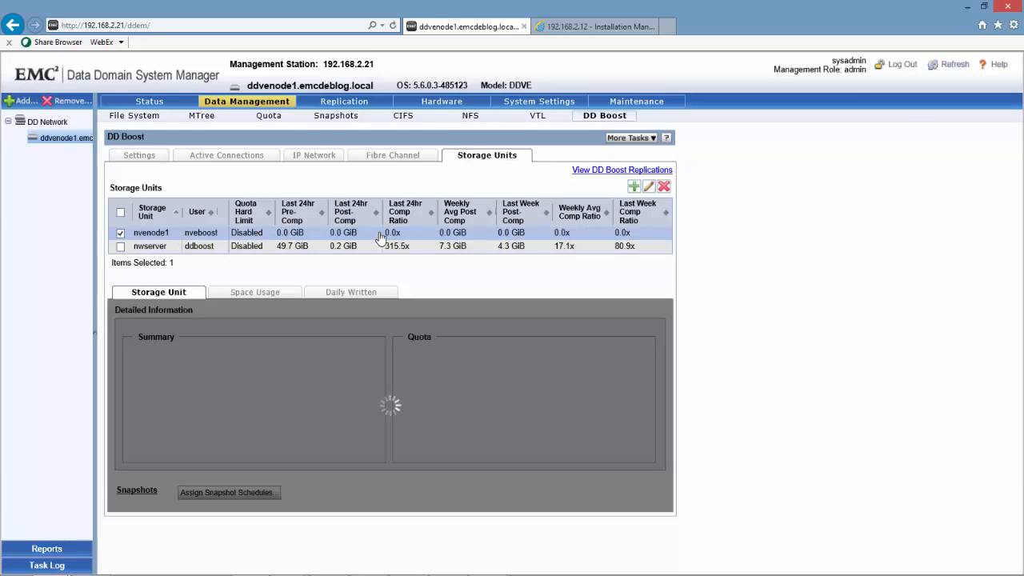
left_click(197, 159)
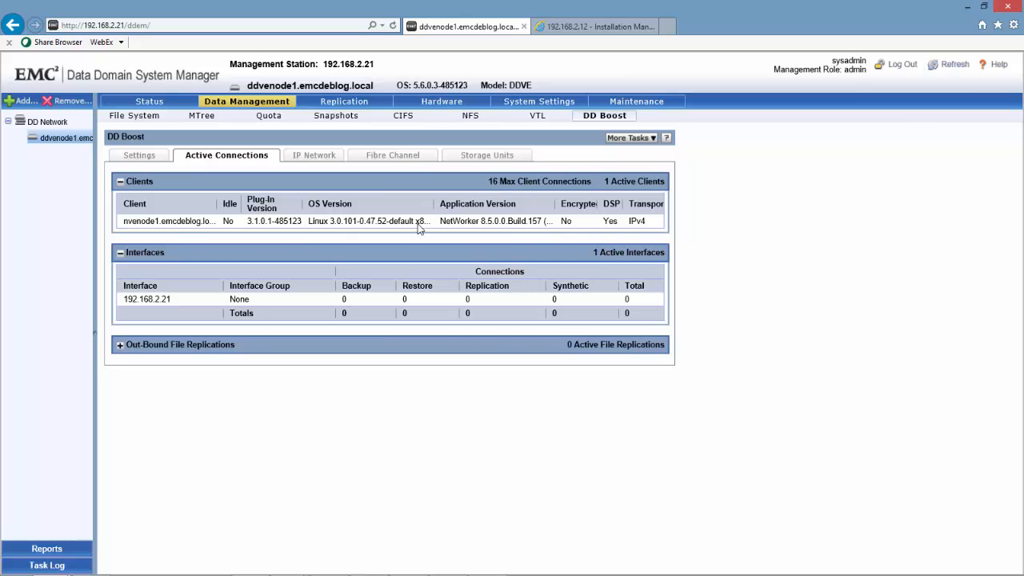
left_click(584, 27)
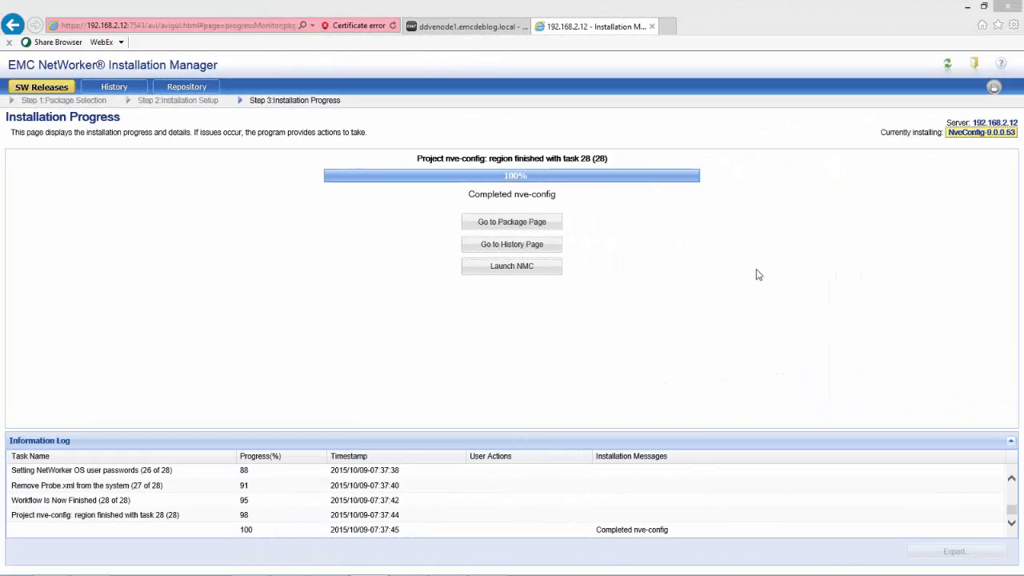
Launch the NetWorker Management Console from its web page, running the Java app and trusting the certificate
left_click(520, 267)
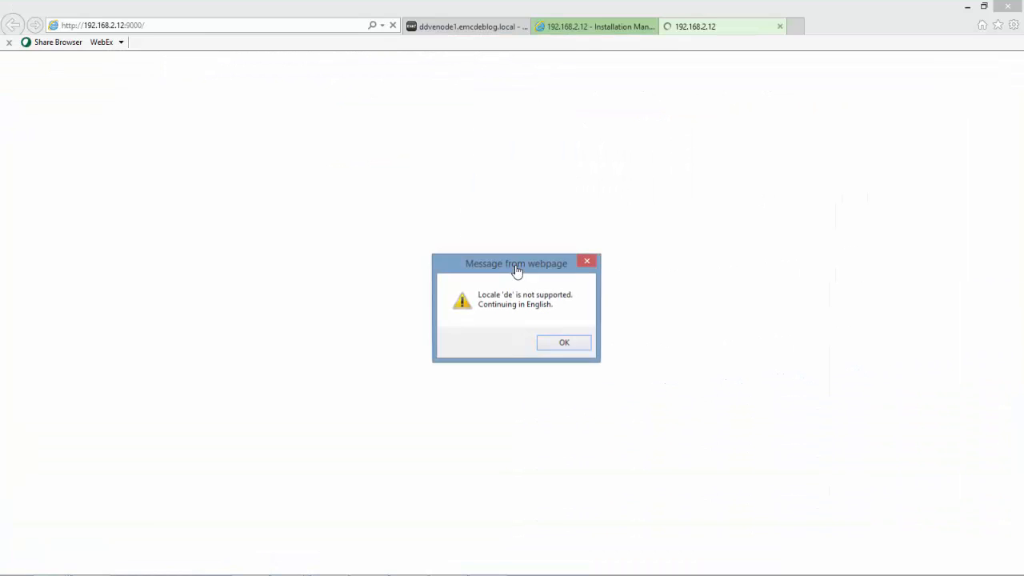
left_click(565, 343)
scroll(693, 360, "down", 1)
left_click(628, 395)
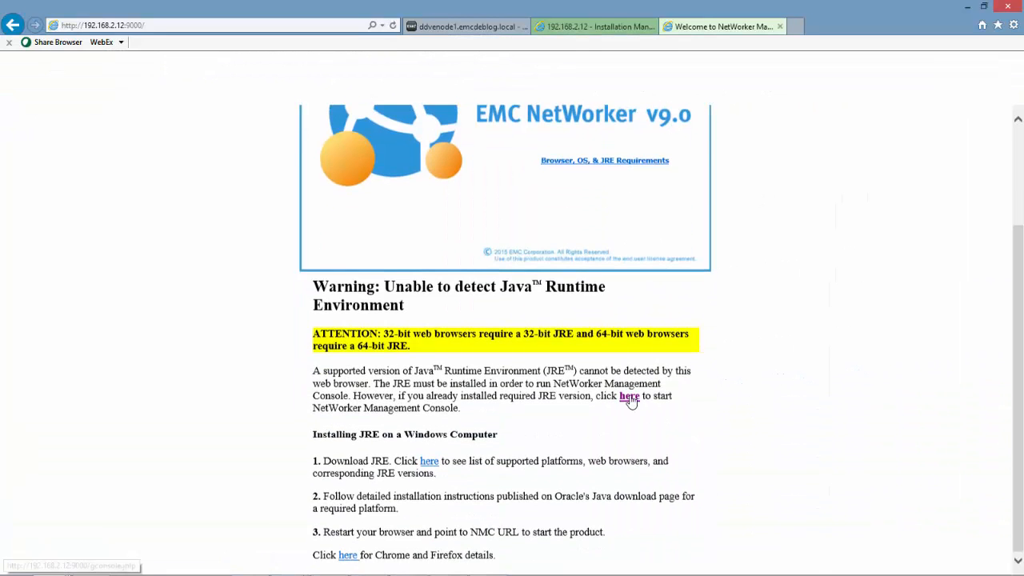
left_click(576, 369)
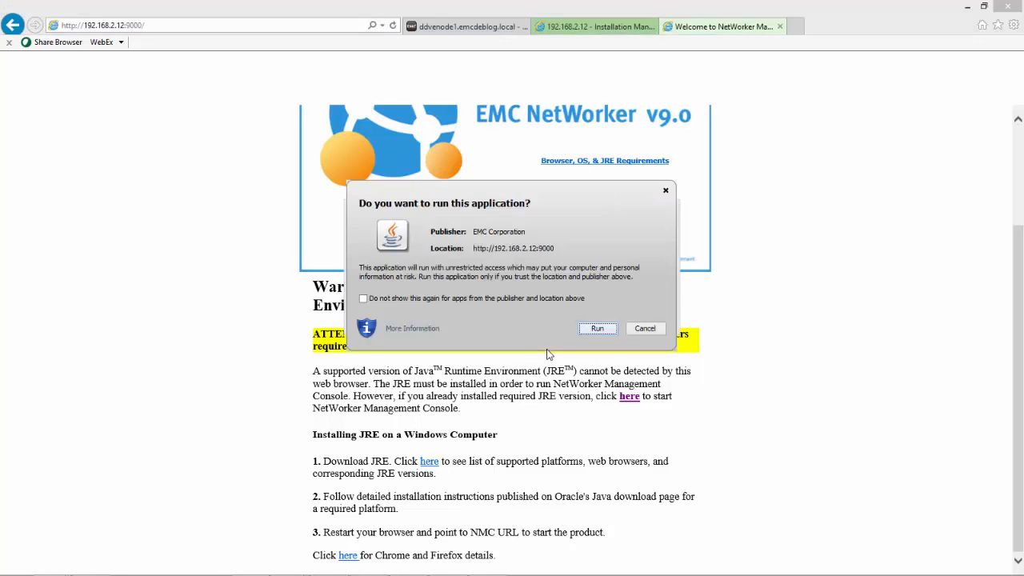
left_click(599, 328)
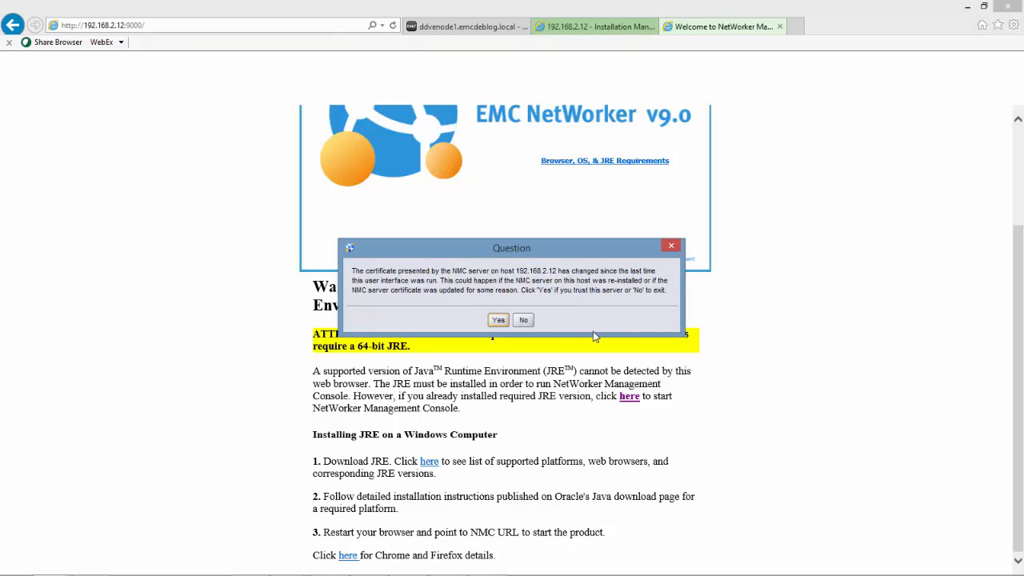
left_click(506, 321)
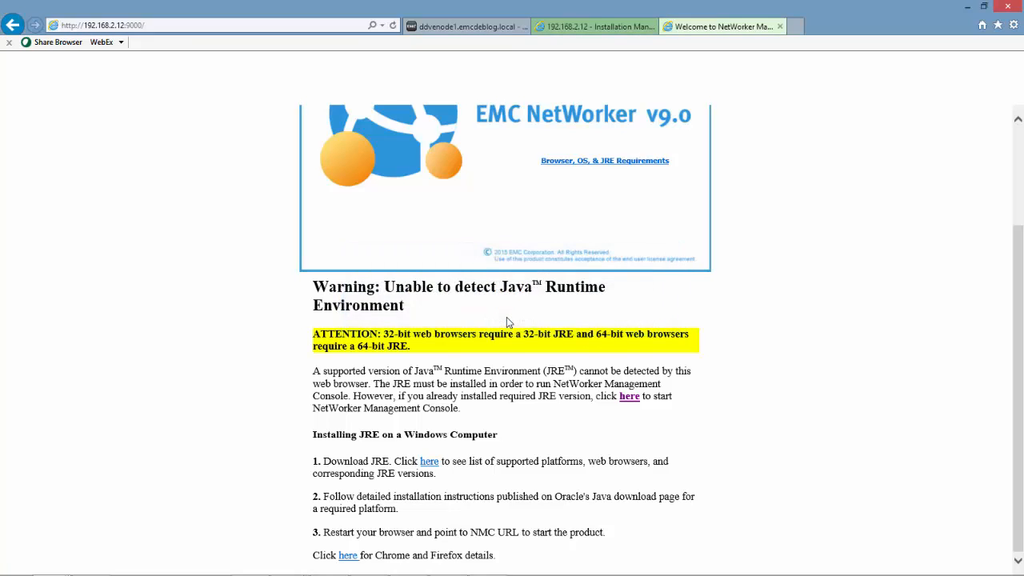
Log in as Administrator and accept the end user licence agreement
type("Administrator")
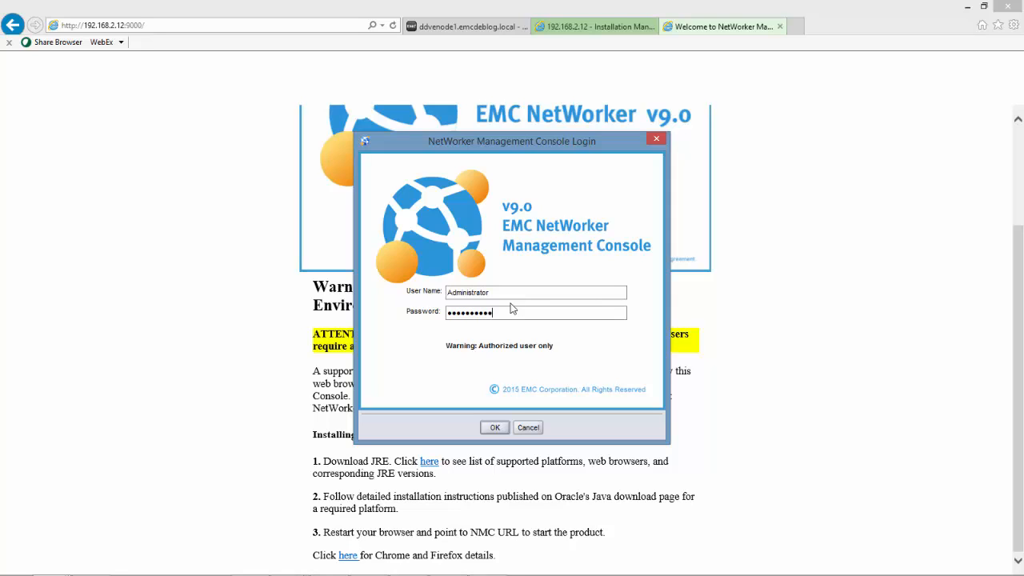
left_click(495, 428)
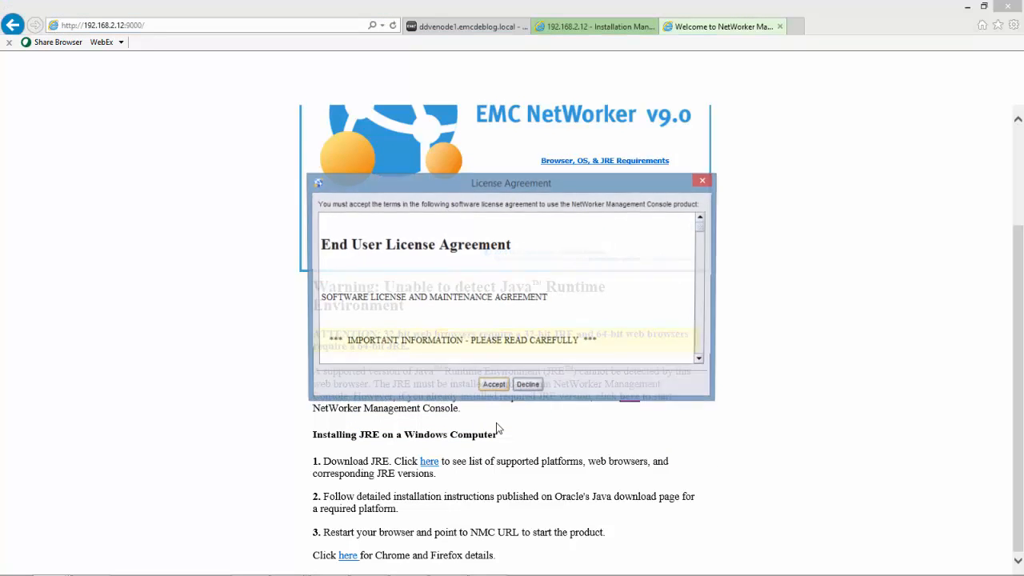
left_click(493, 386)
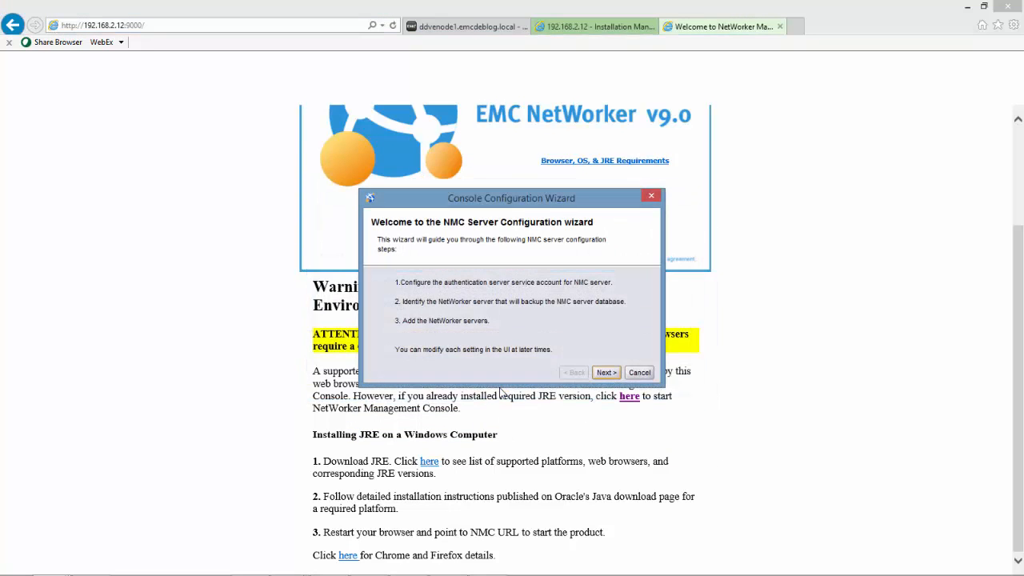
Move past the welcome and authentication service pages, keeping defaults, and copy the client name
left_click(613, 372)
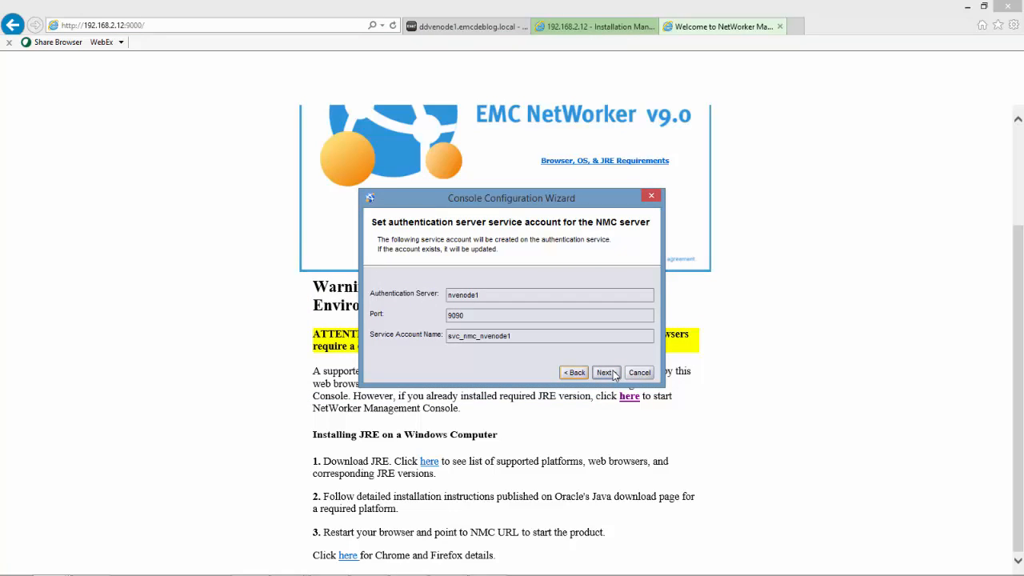
left_click(612, 372)
triple_click(614, 334)
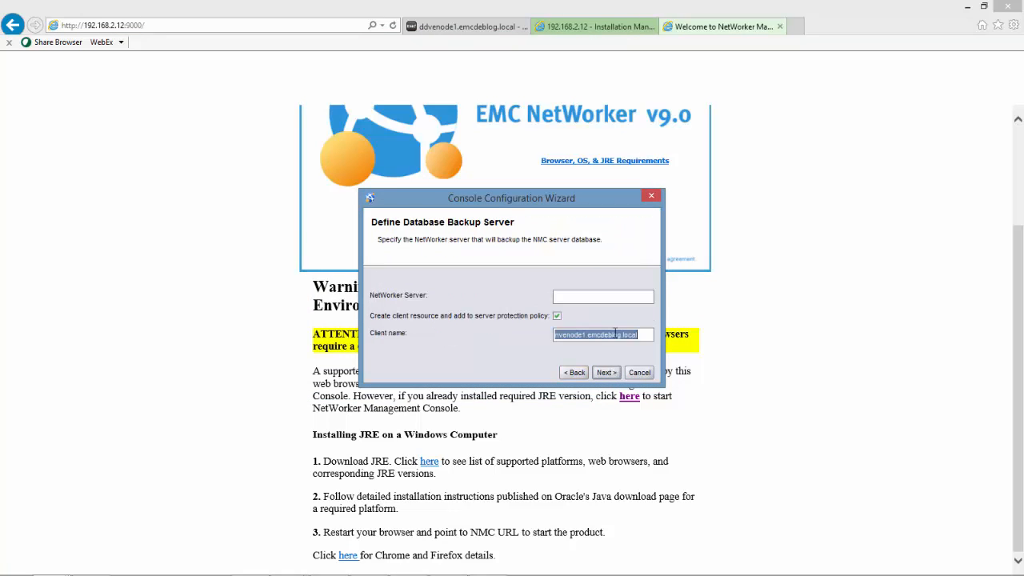
right_click(614, 335)
left_click(660, 357)
Set nvenode1.emcdeblog.local as the NetWorker server and managed server, then finish the wizard
left_click(603, 297)
right_click(603, 296)
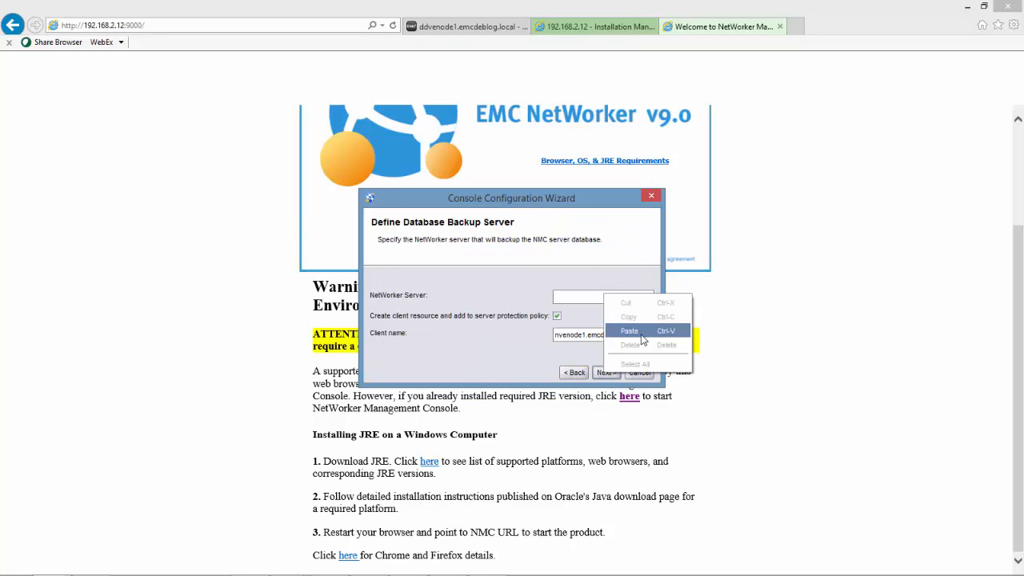
left_click(620, 331)
left_click(608, 372)
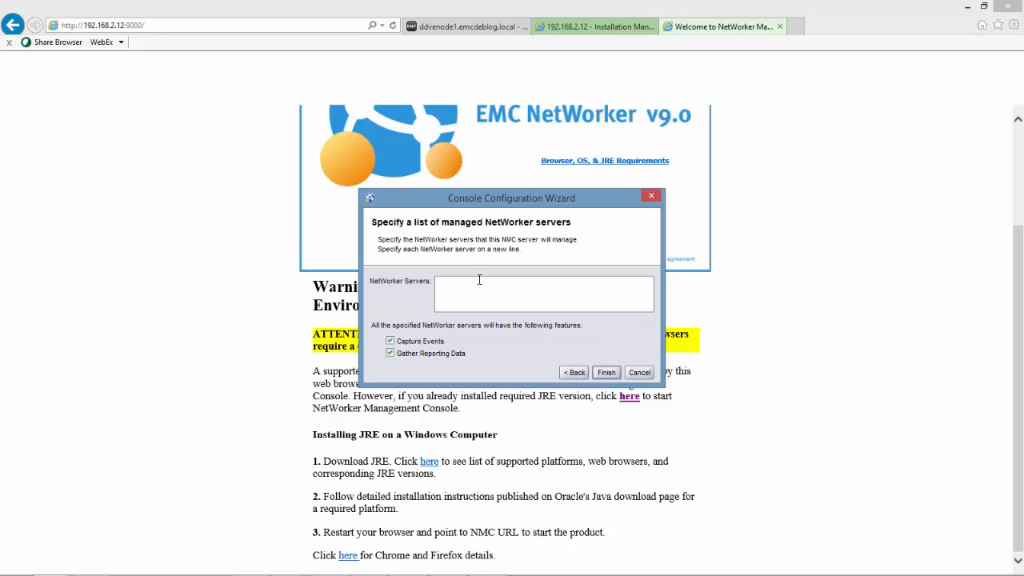
left_click(479, 279)
right_click(479, 279)
left_click(532, 333)
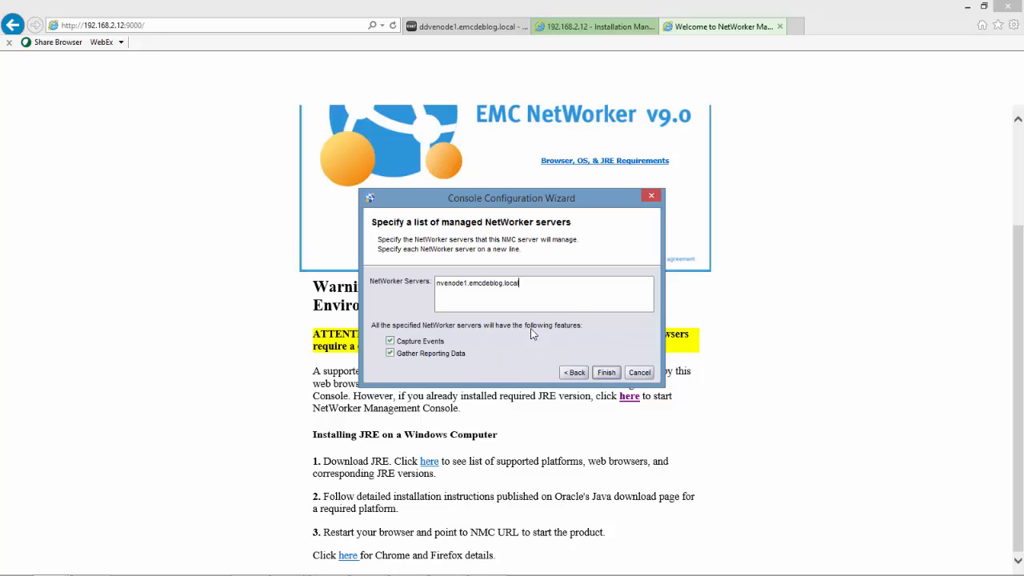
left_click(606, 373)
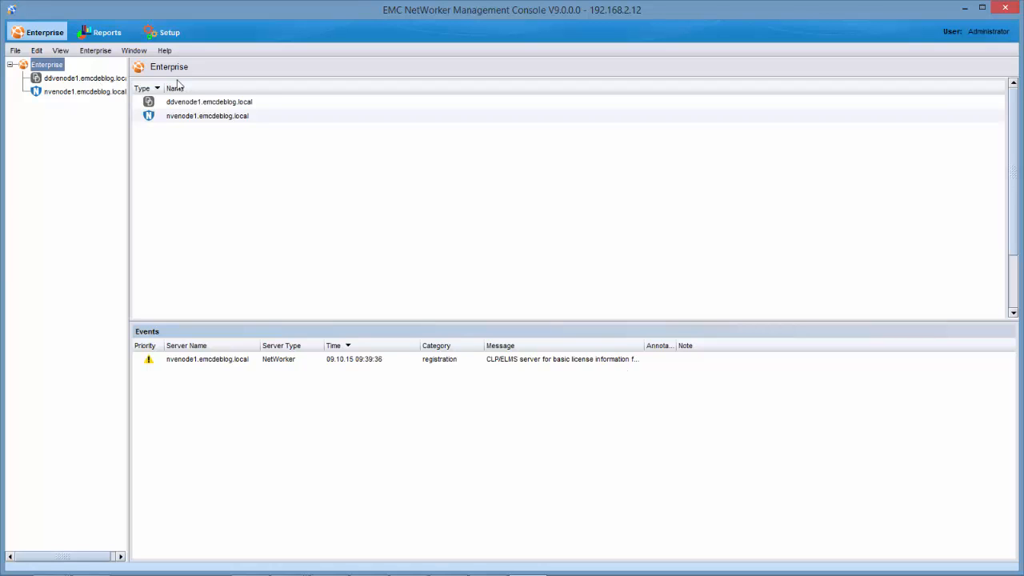
Check ddvenode1.emcdeblog.local's status, then launch NetWorker Administration for nvenode1
left_click(198, 107)
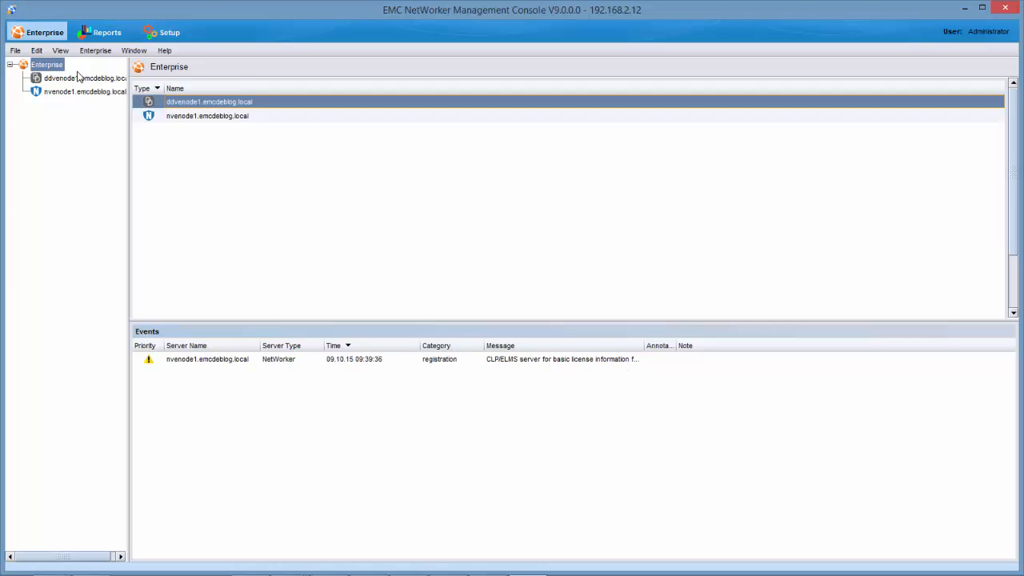
double_click(182, 102)
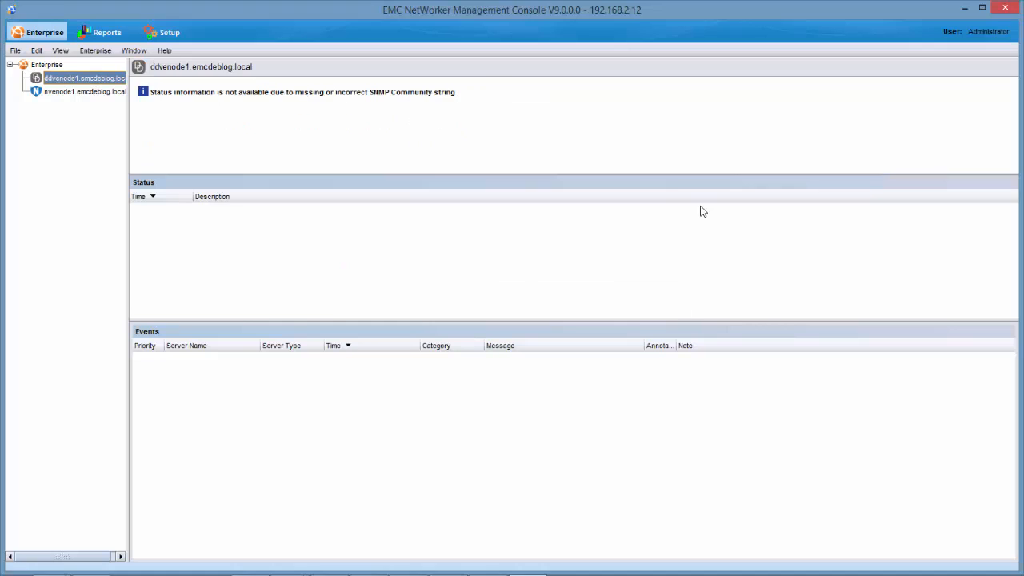
left_click(90, 92)
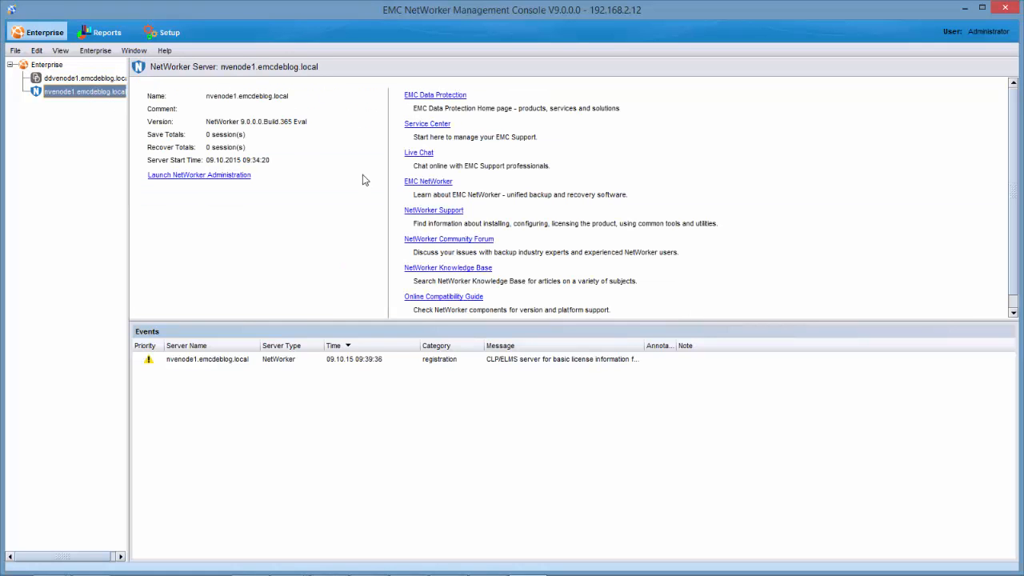
left_click(210, 175)
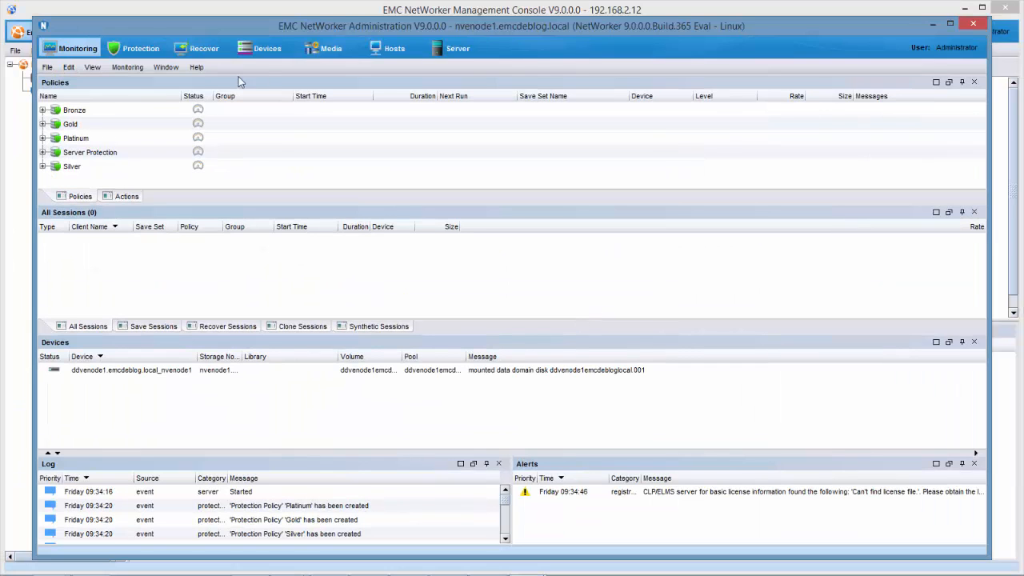
In the Devices view, check the ddvenode1 Data Domain system and list its devices
left_click(124, 52)
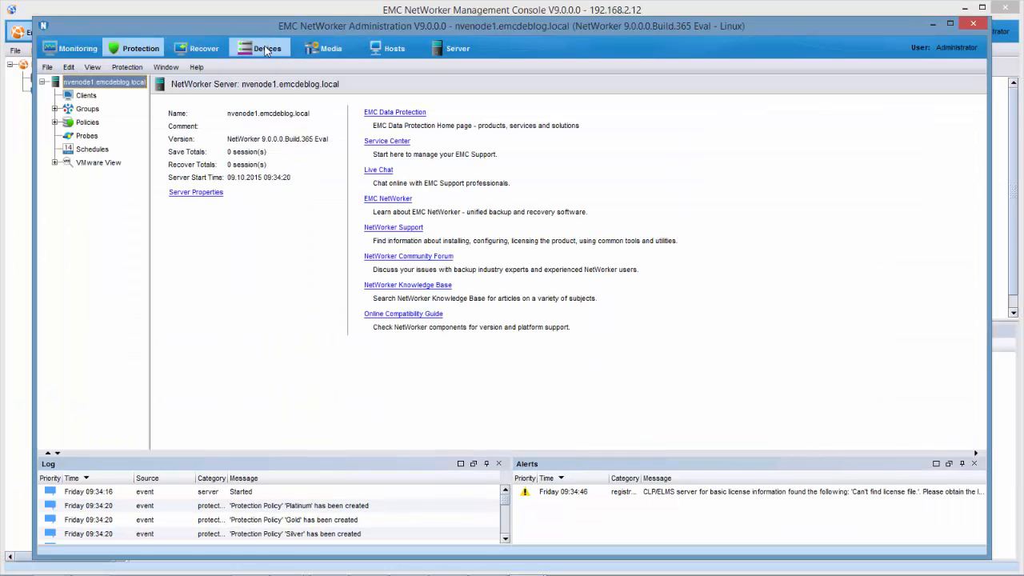
left_click(267, 50)
left_click(54, 109)
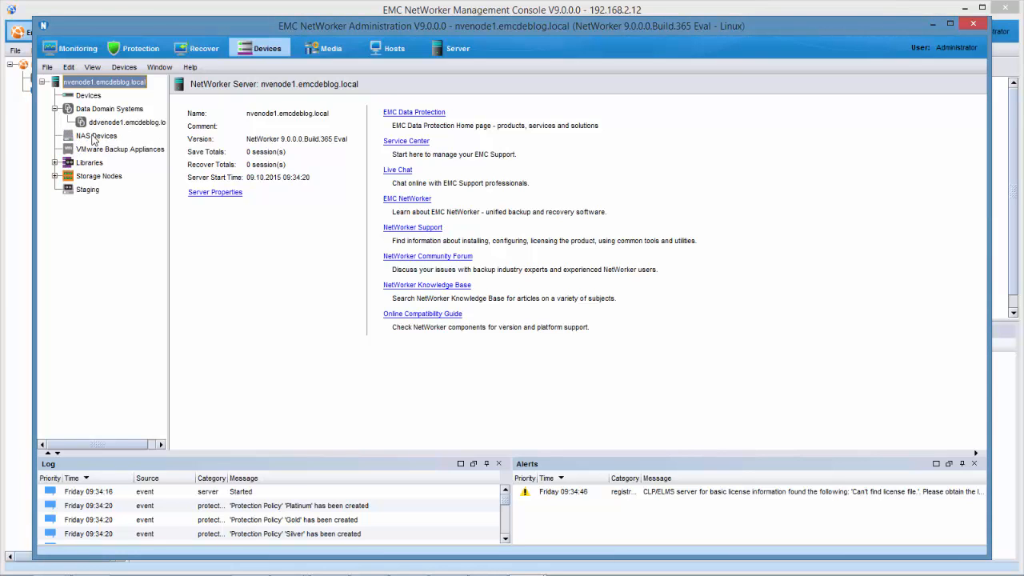
left_click(112, 122)
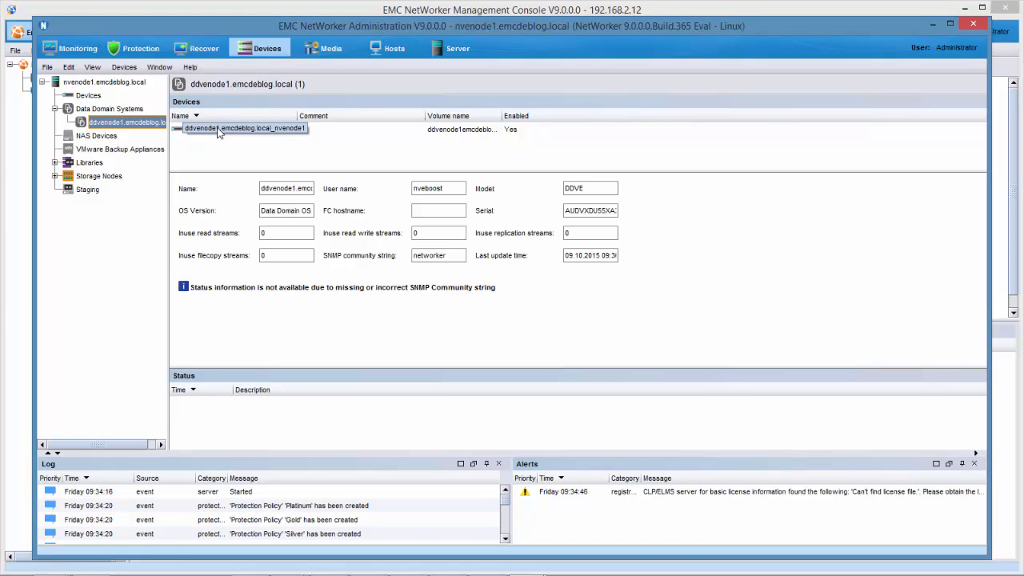
left_click(90, 95)
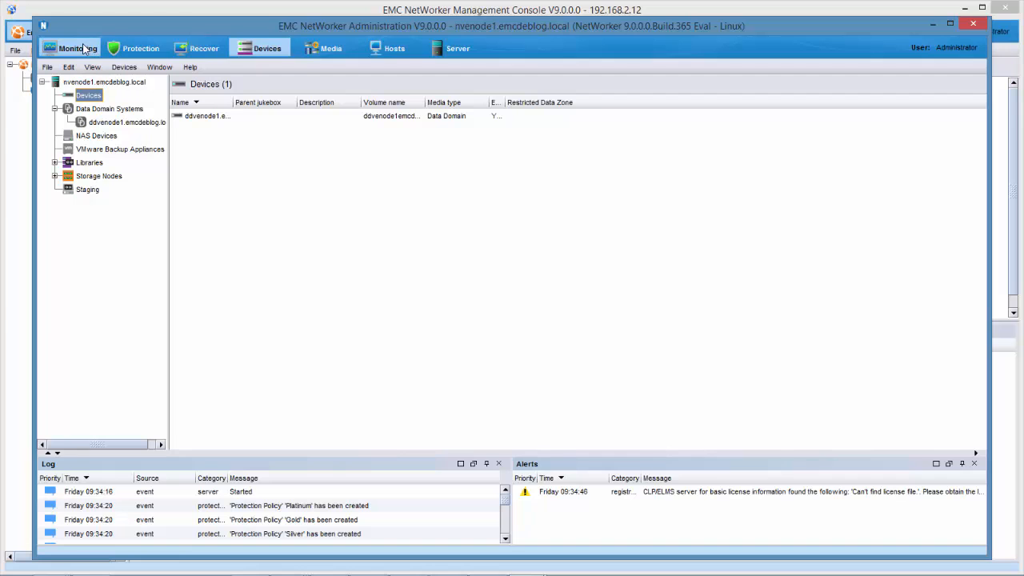
In the Protection view, expand the policies (Bronze, Gold, Platinum, Server Protection, Silver) and groups
left_click(126, 49)
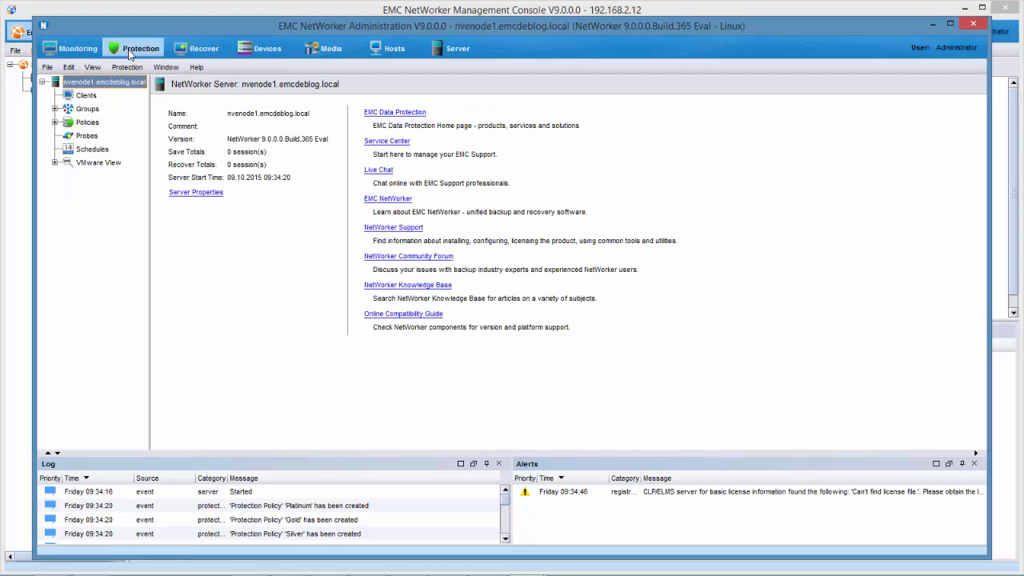
left_click(54, 121)
left_click(55, 109)
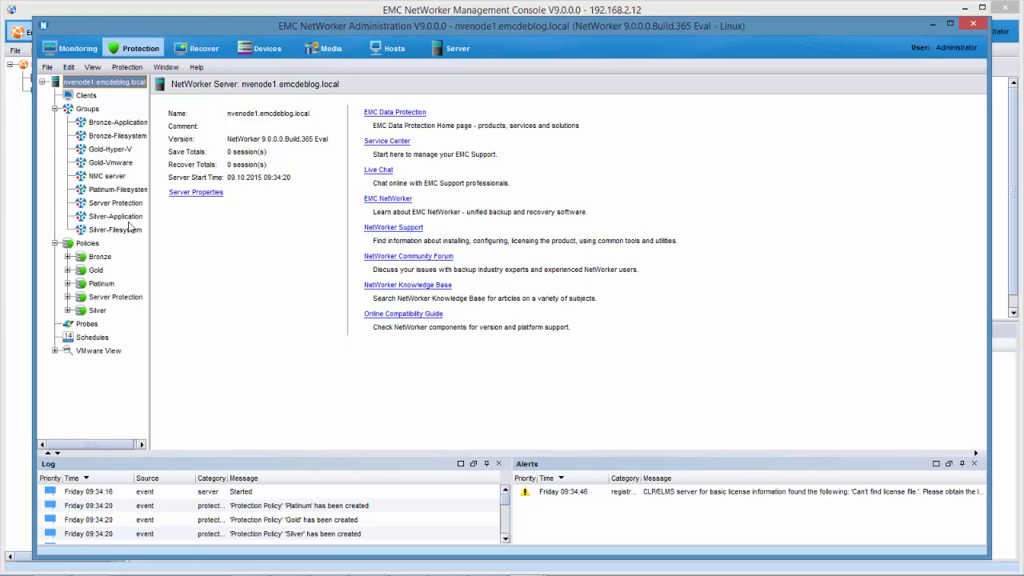
mouse_move(740, 565)
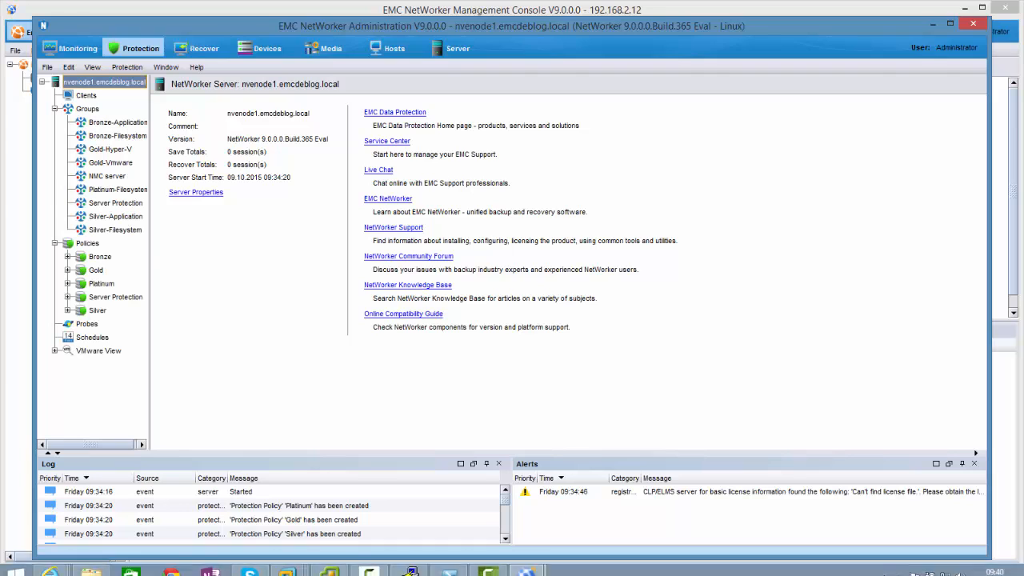
left_click(530, 566)
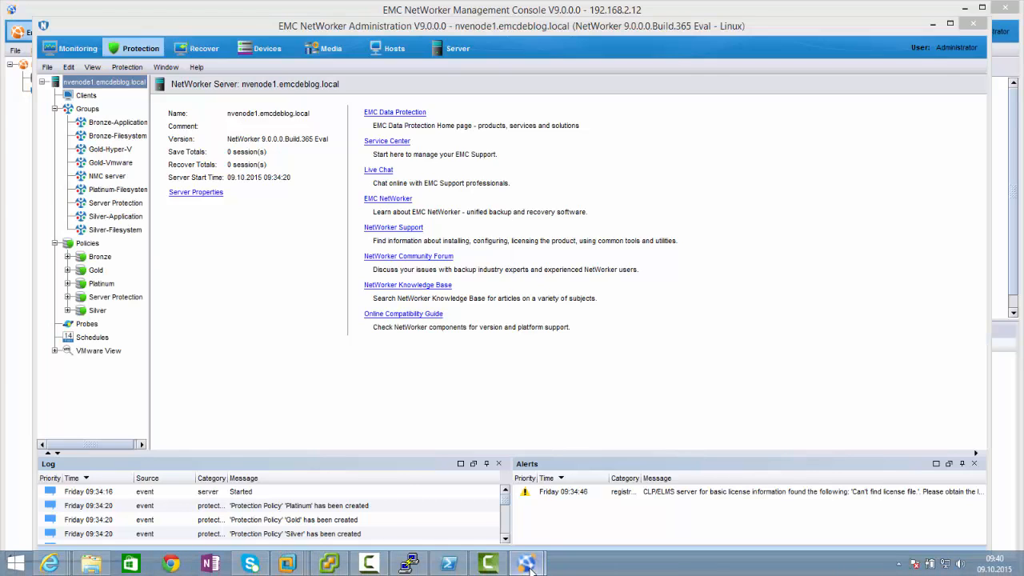
left_click(898, 564)
left_click(370, 564)
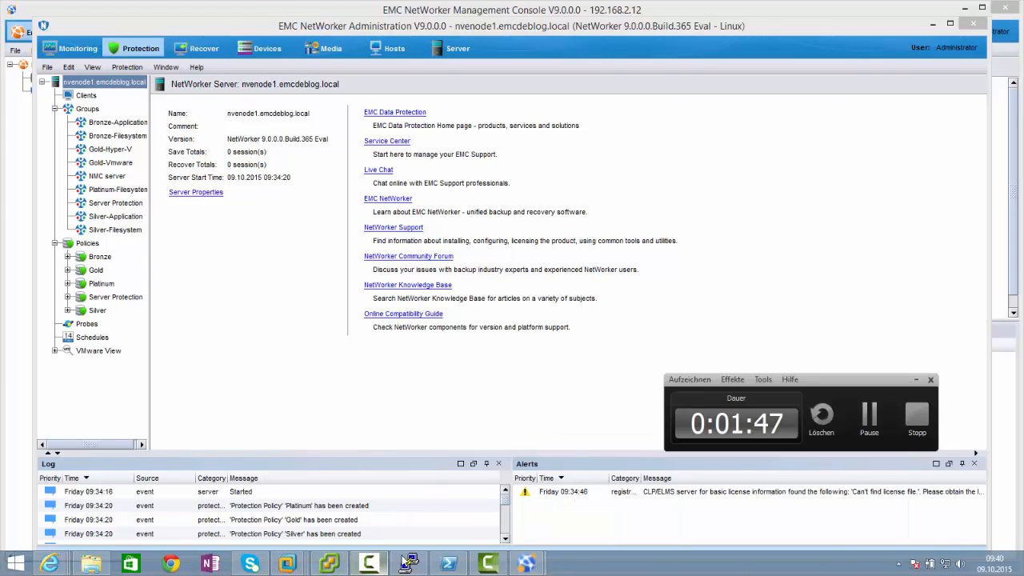